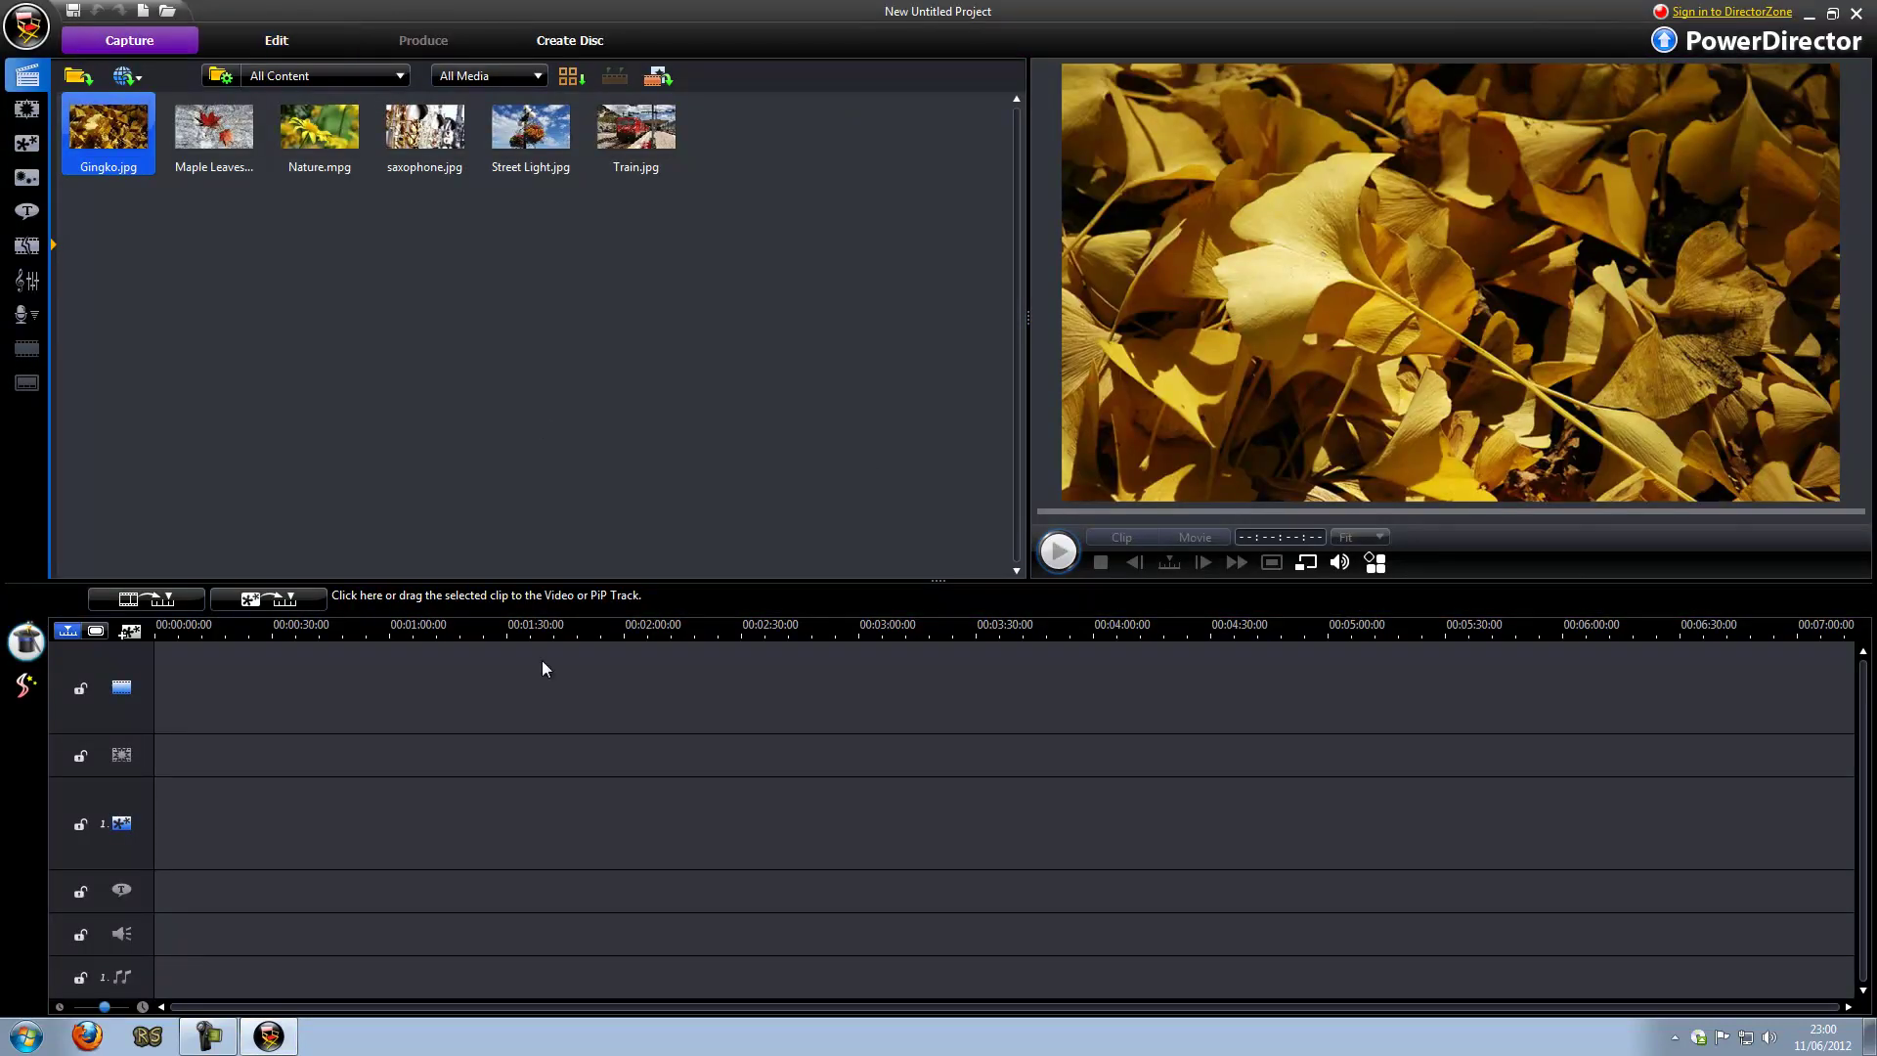
Bring up the Windows Start menu over the Capture room
key(super)
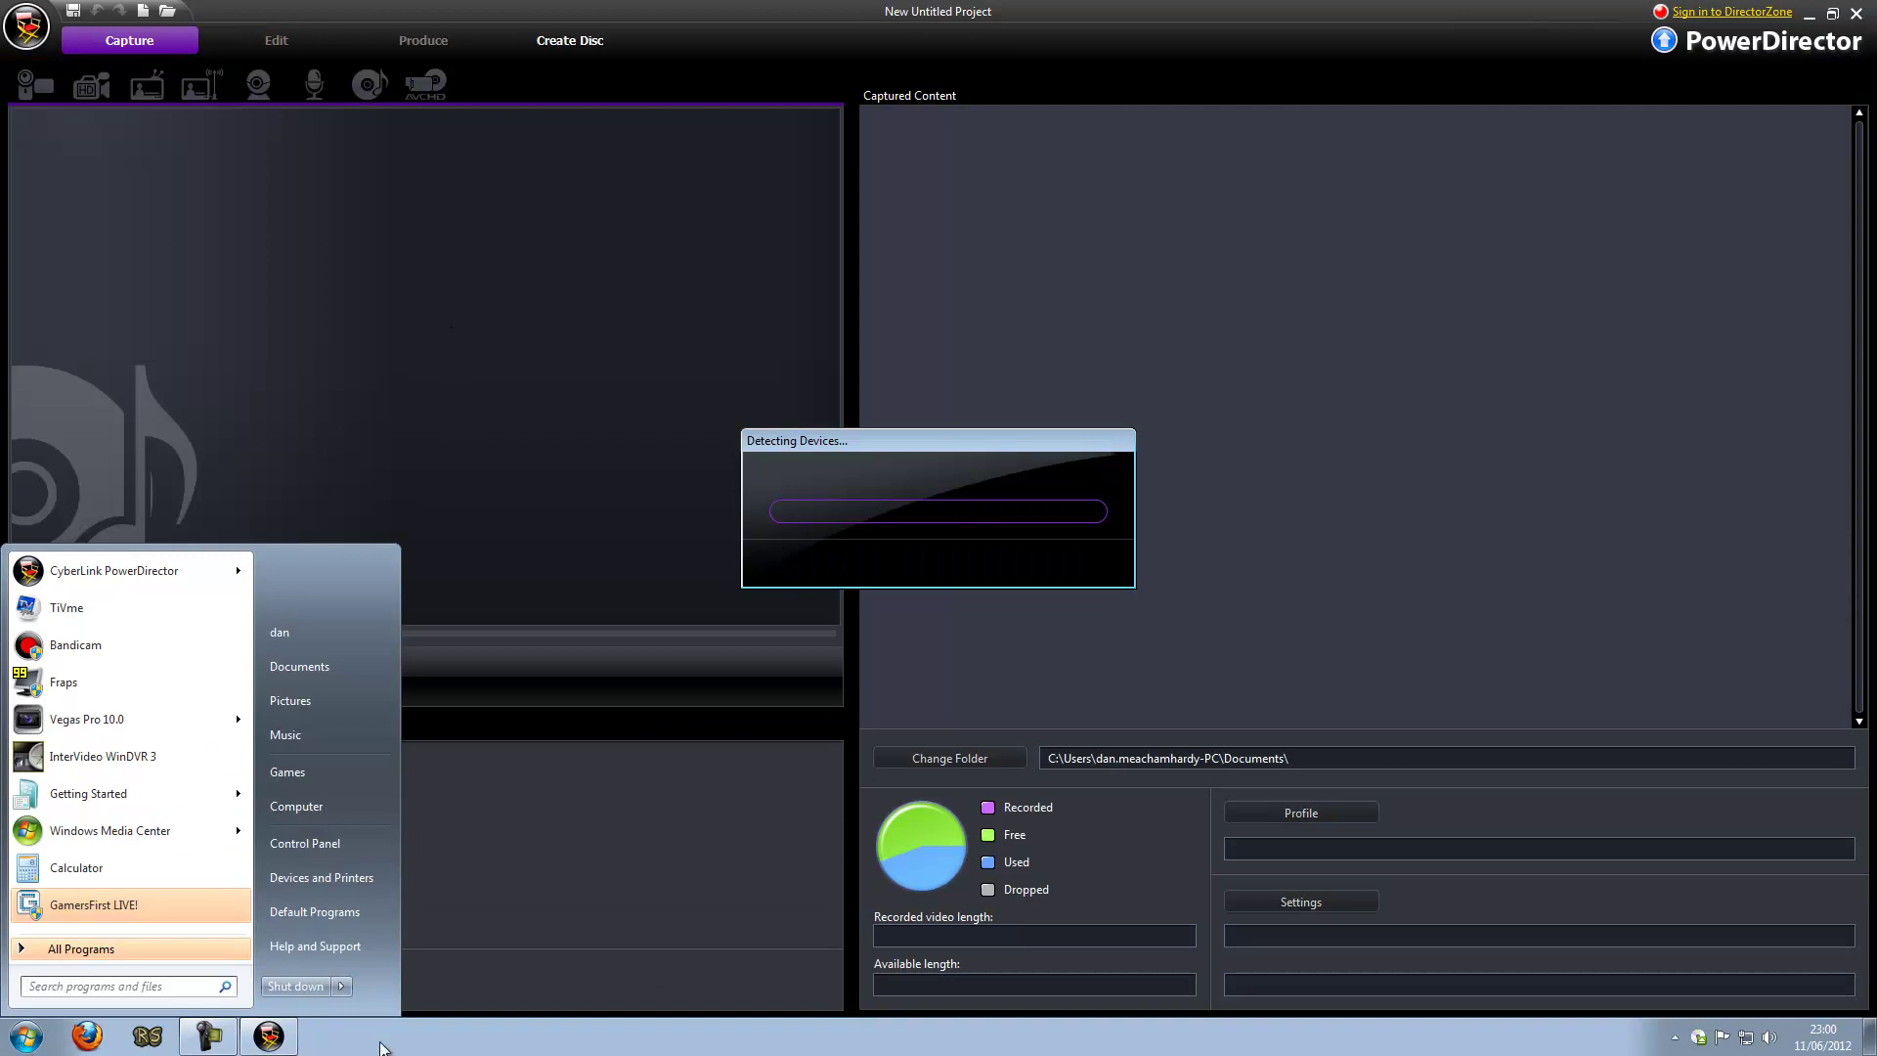
Dismiss the Start menu and bring up Quality Profile Setup showing MPEG-2 Custom Profile -1
click(925, 448)
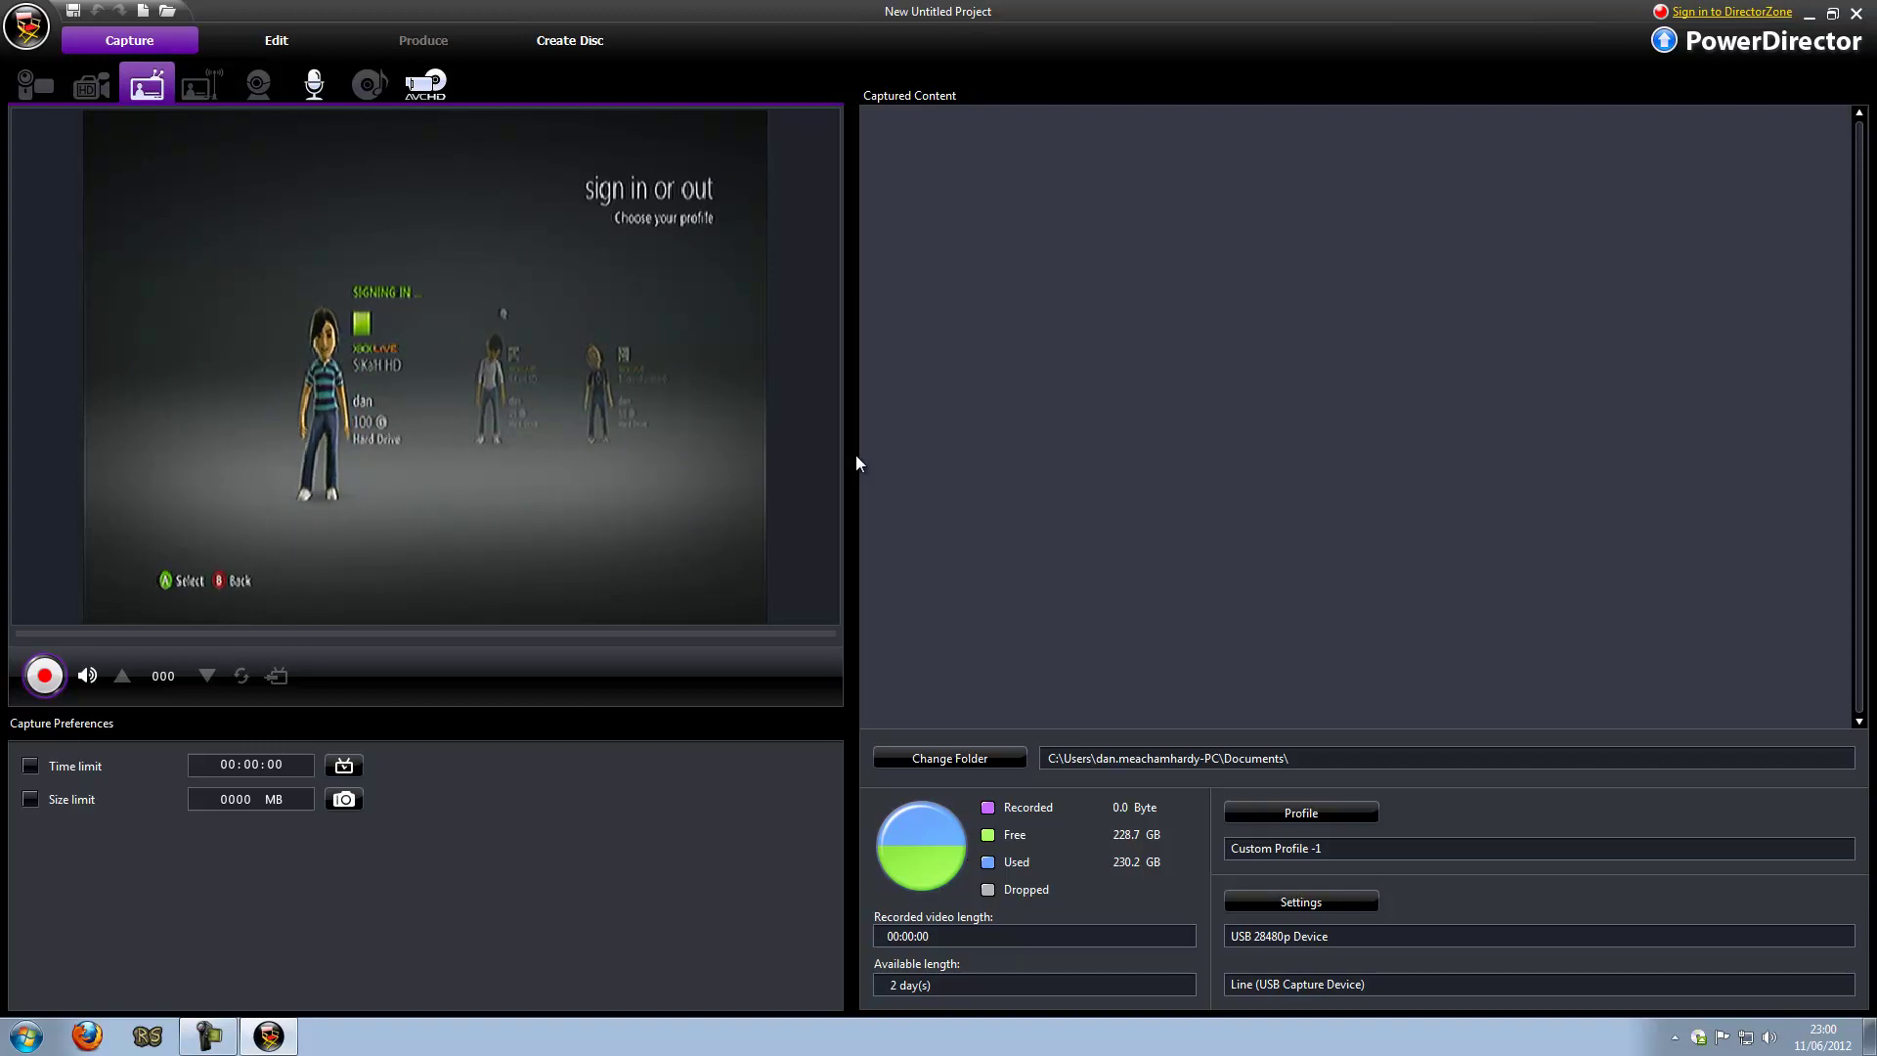
click(1353, 829)
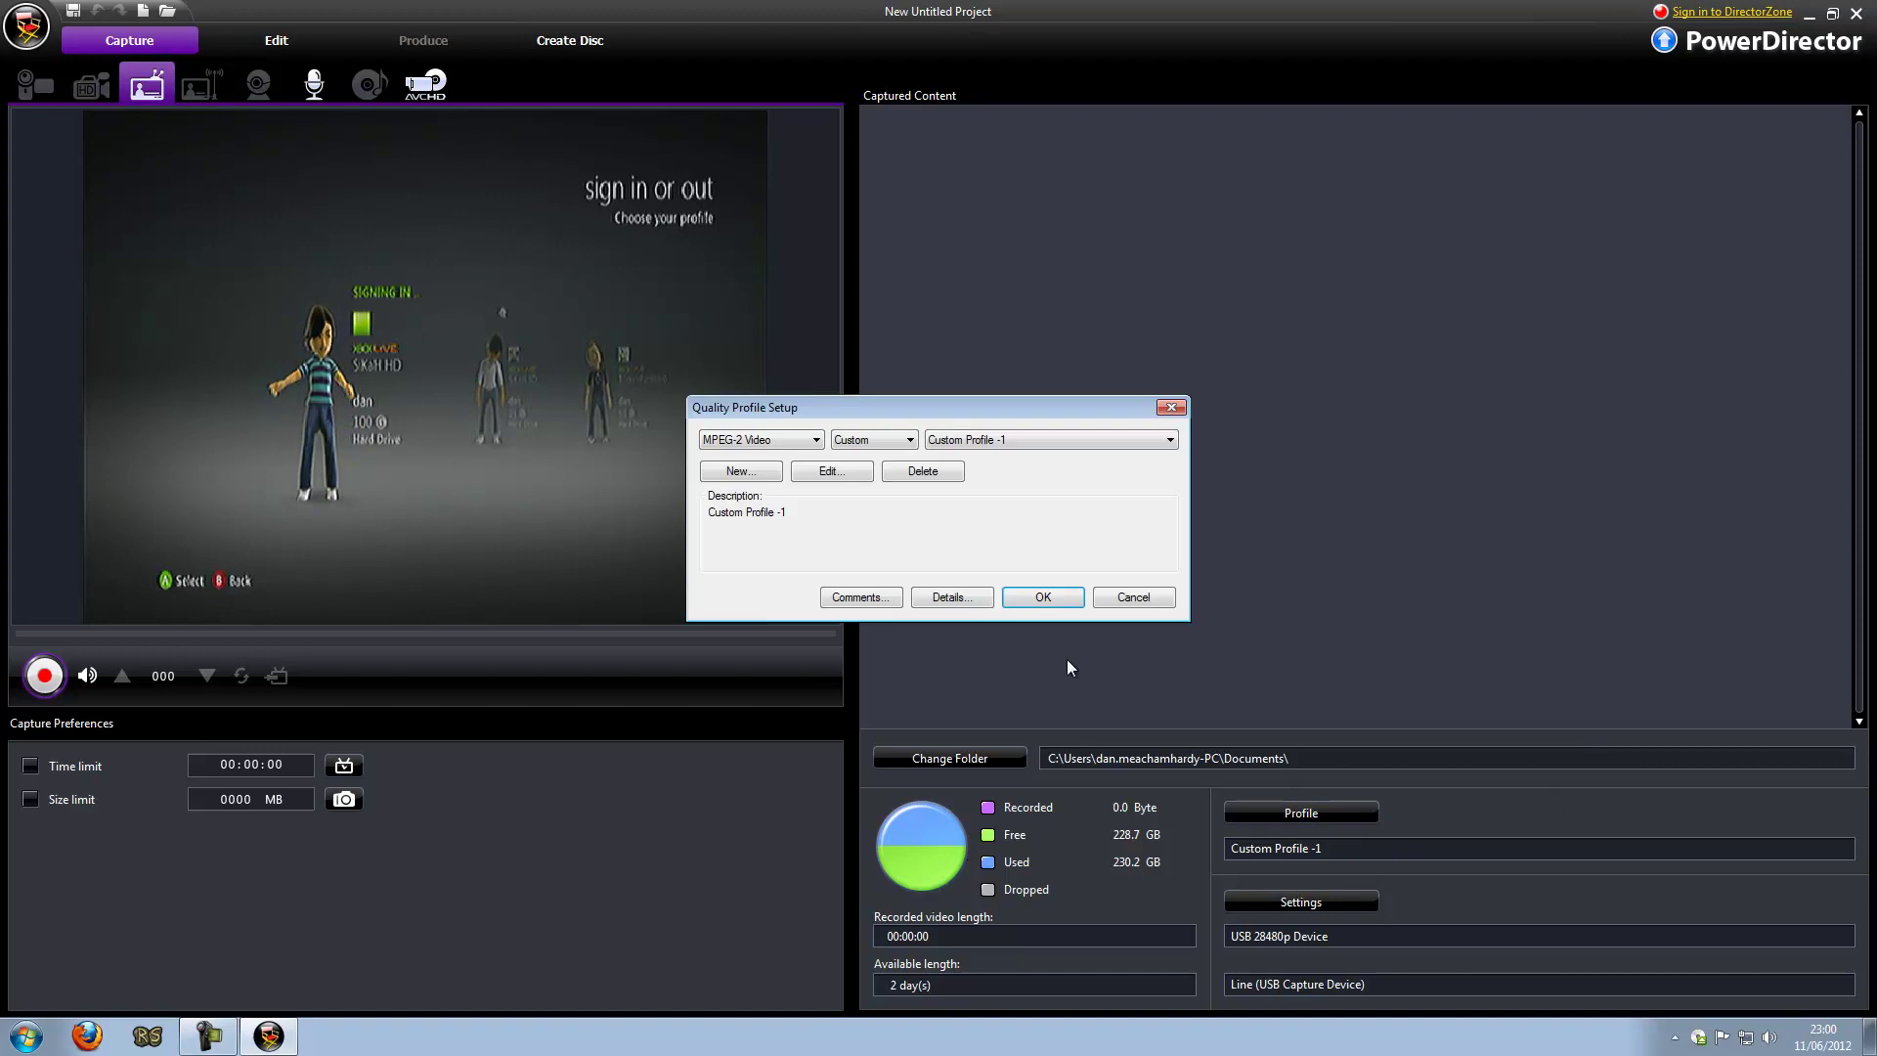
Create a new capture profile: 1280x720 CVBR 8000 Kbps video, MPEG stereo 384 Kbps audio
click(849, 473)
click(1143, 260)
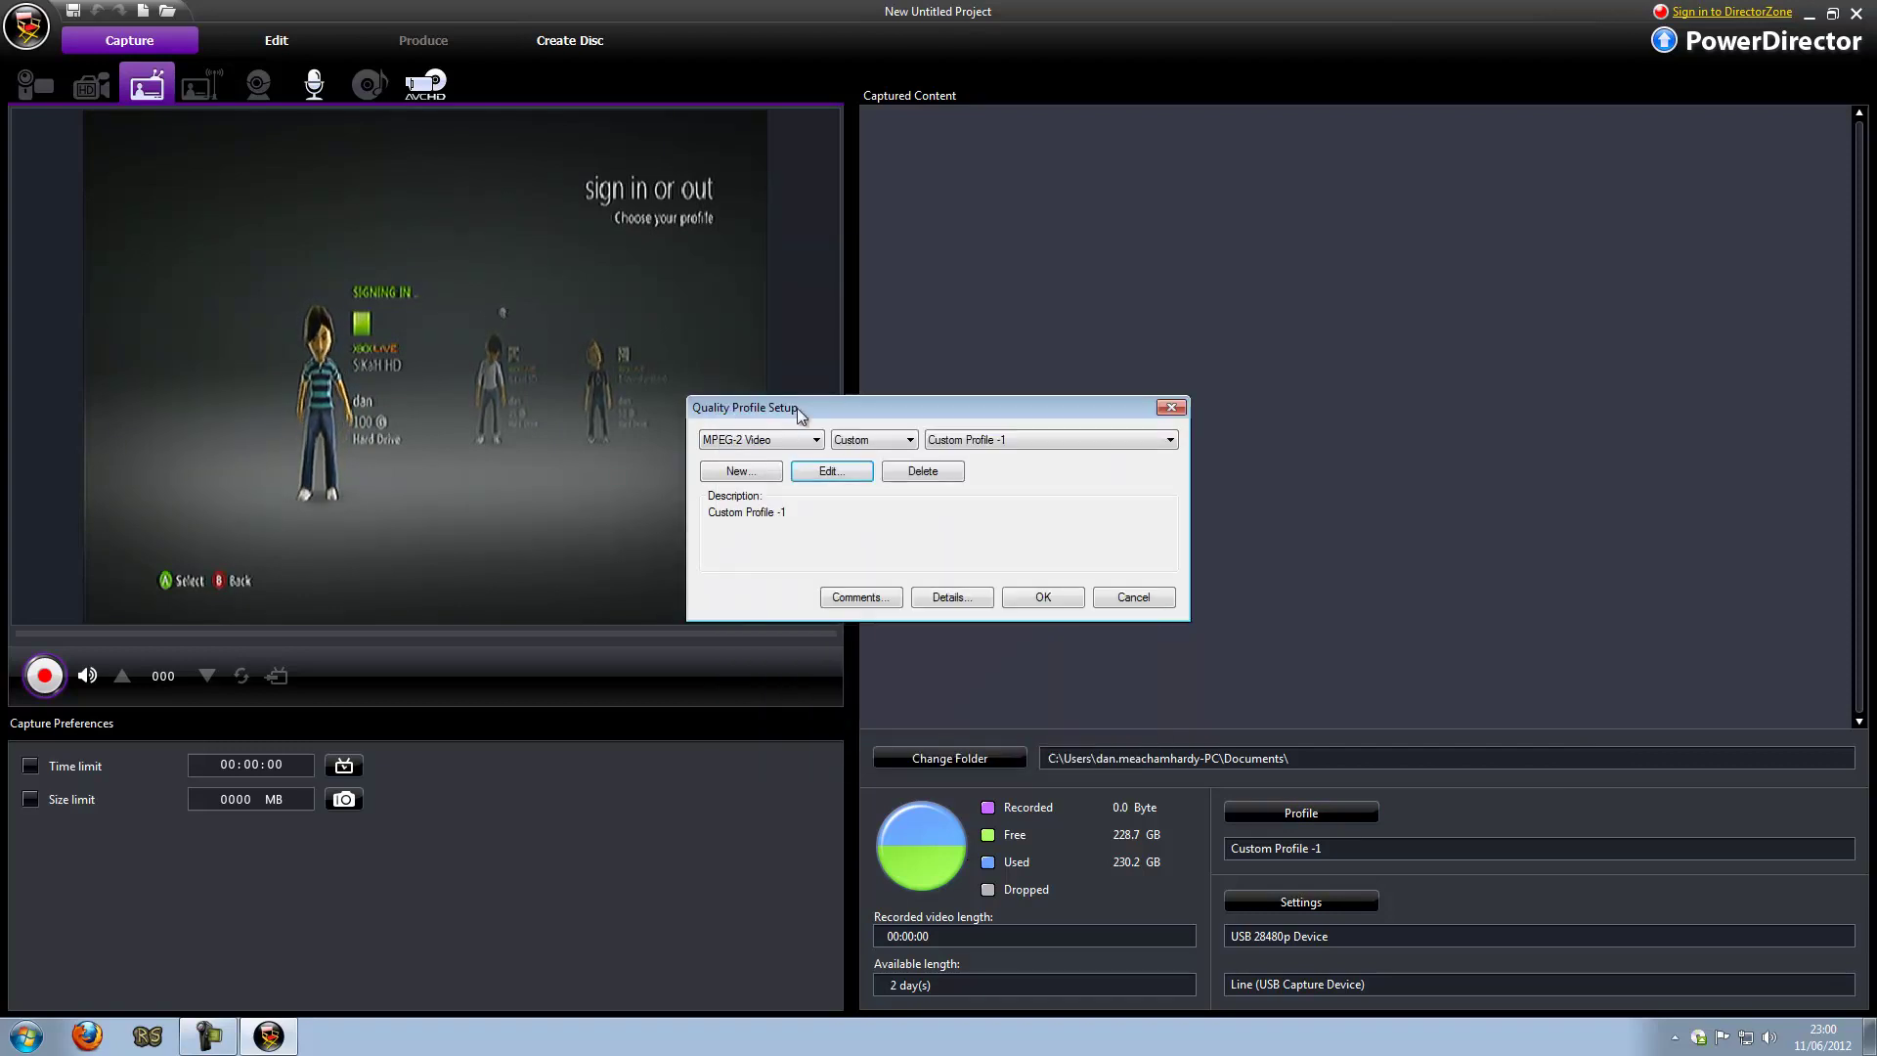
click(953, 440)
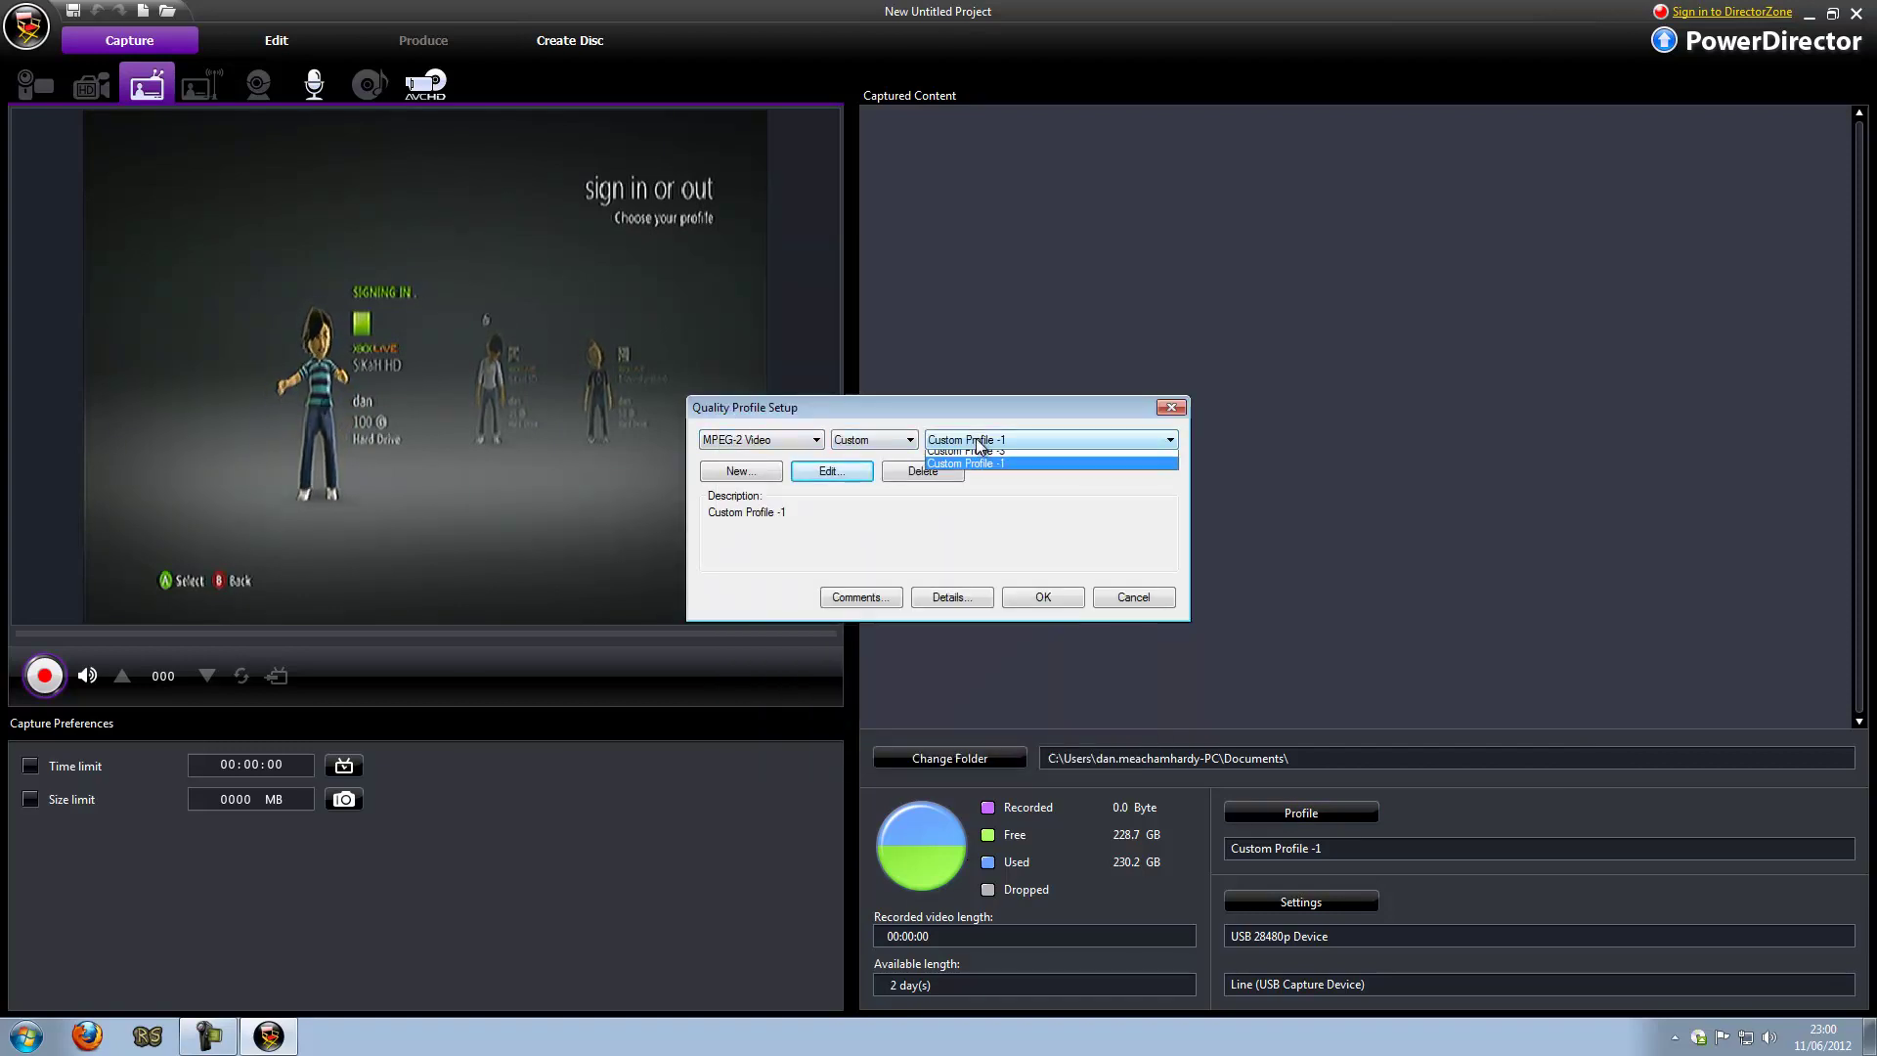
click(740, 471)
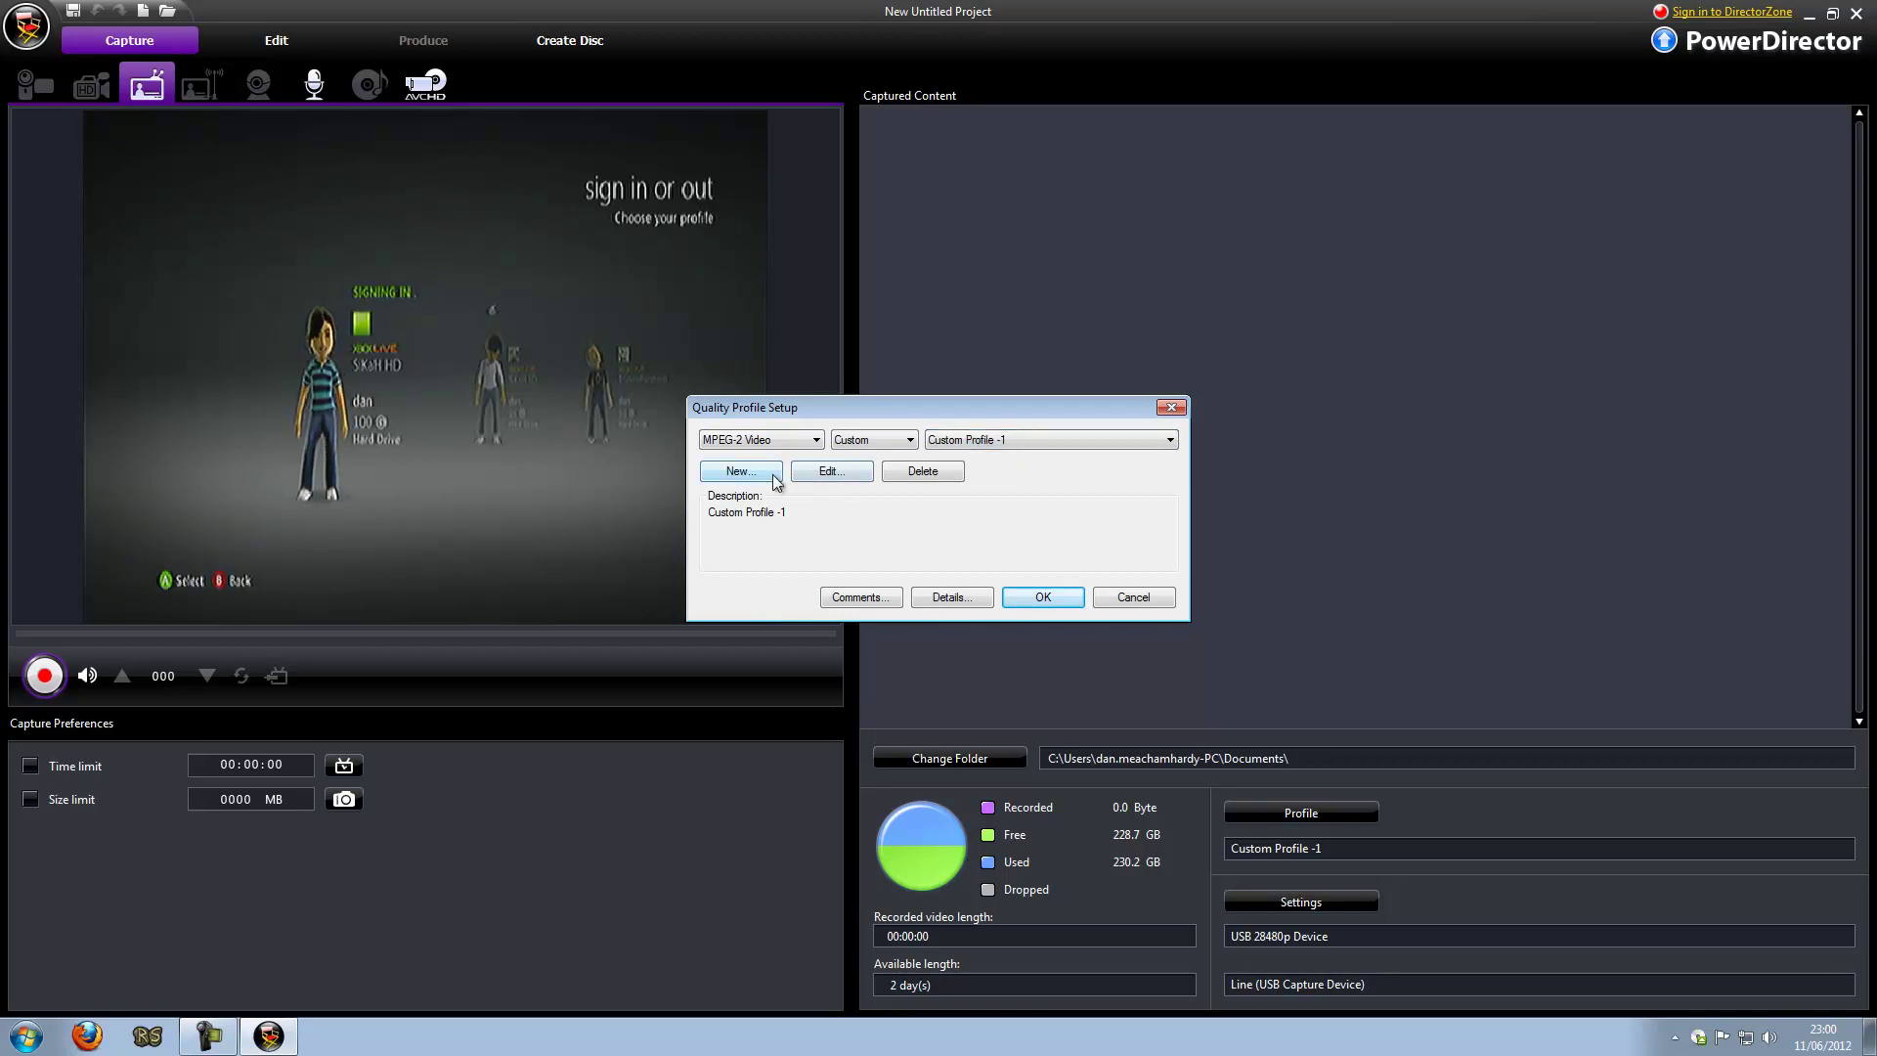
click(740, 471)
click(817, 290)
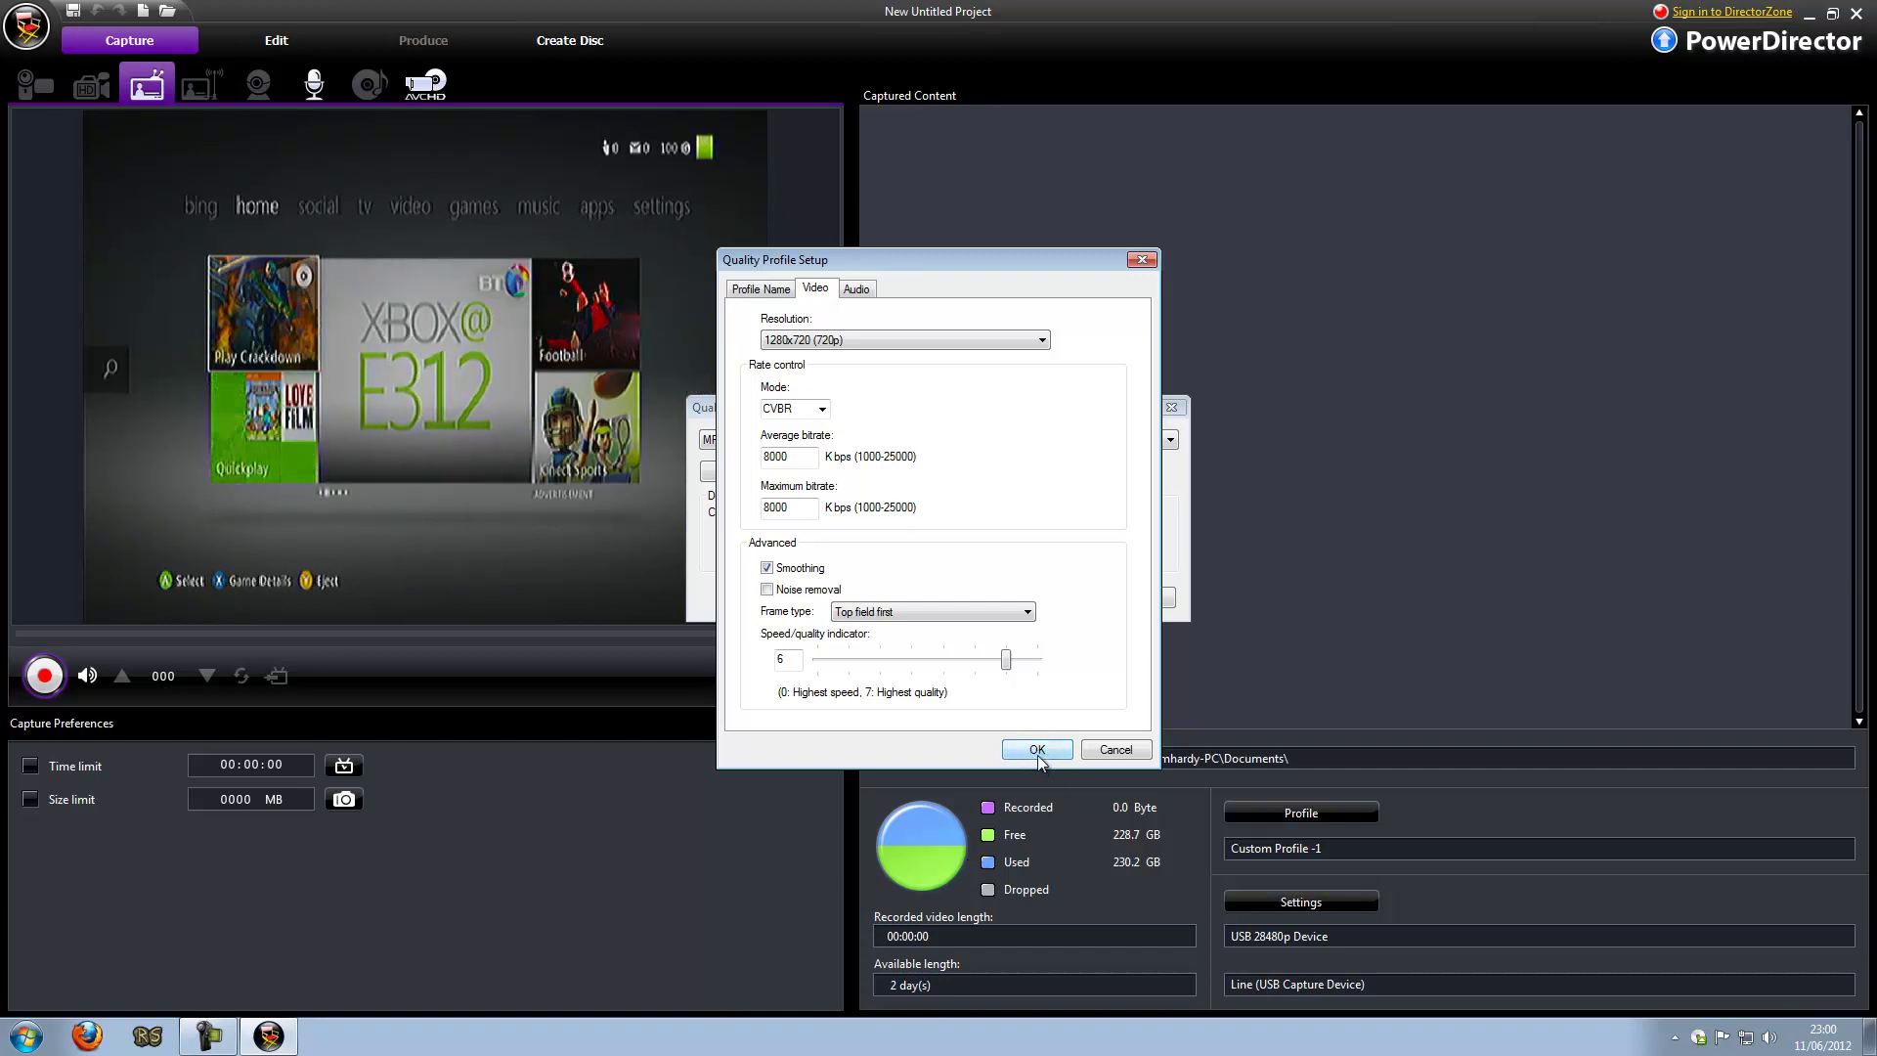
click(859, 287)
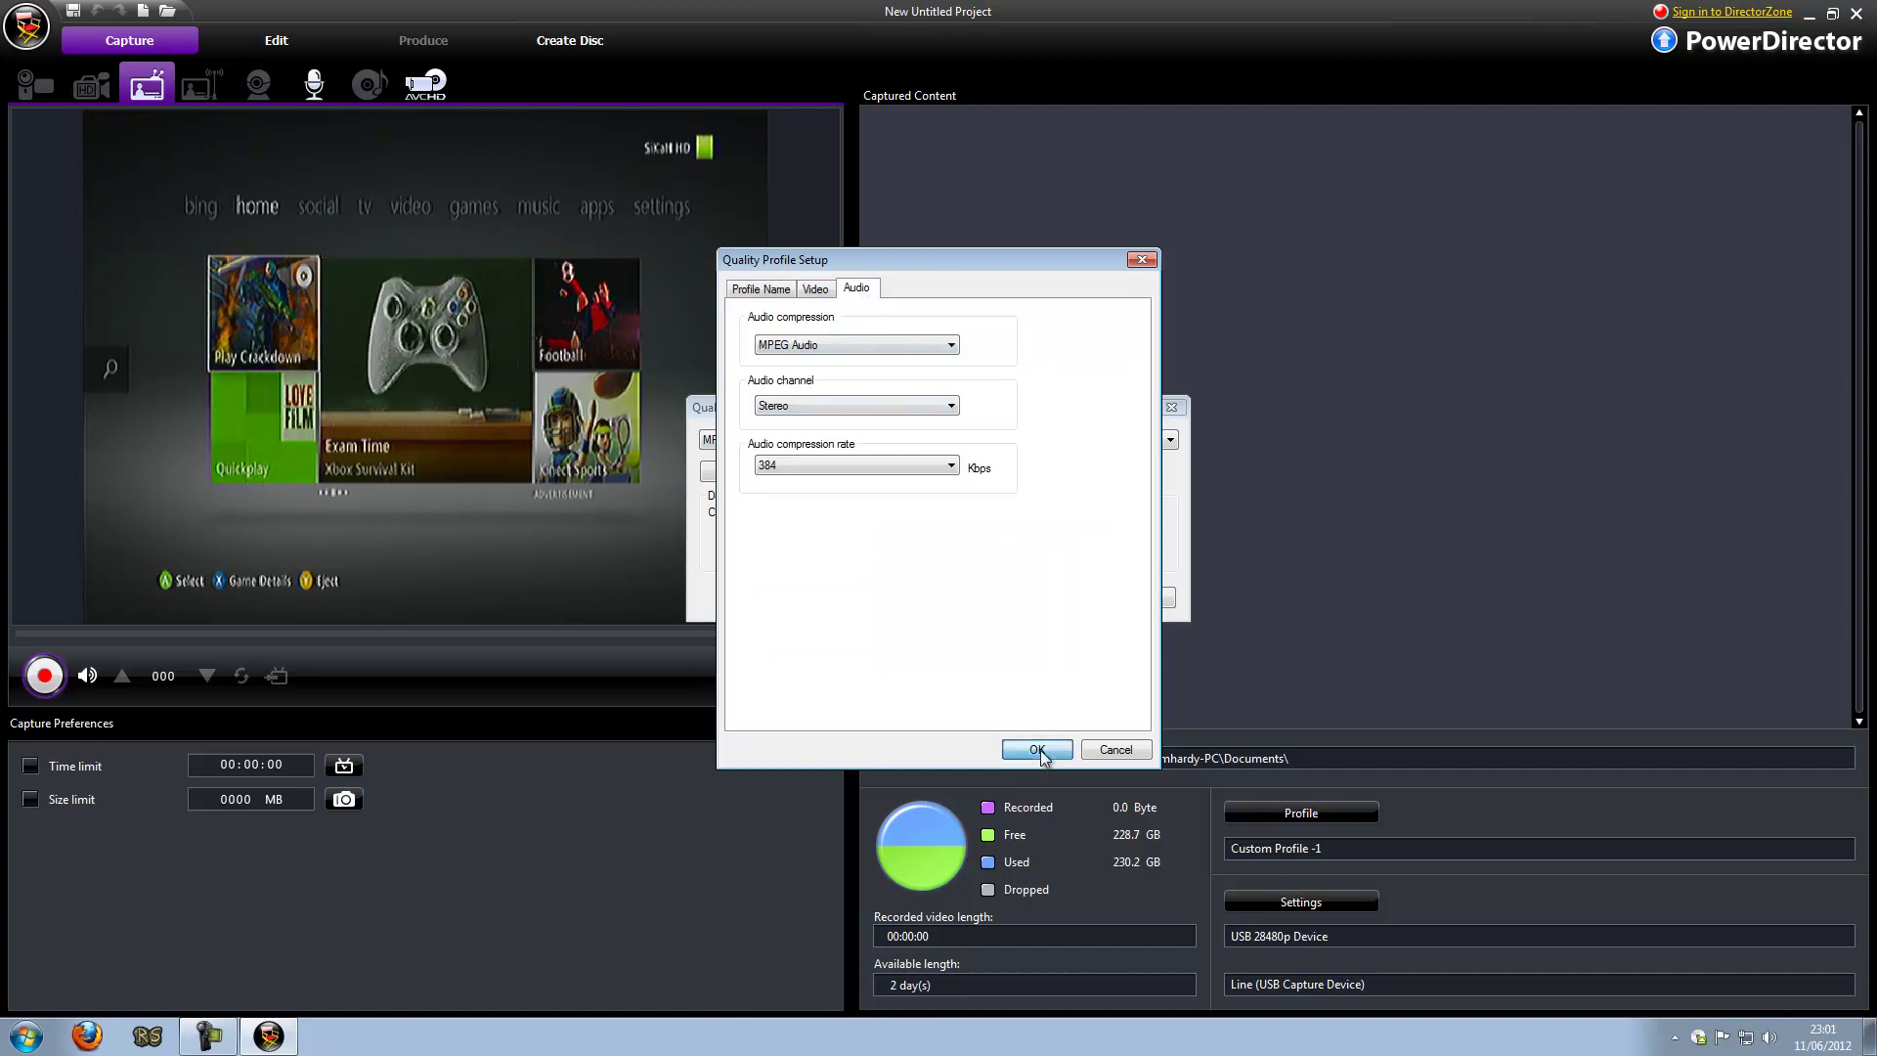
click(1038, 750)
click(1038, 600)
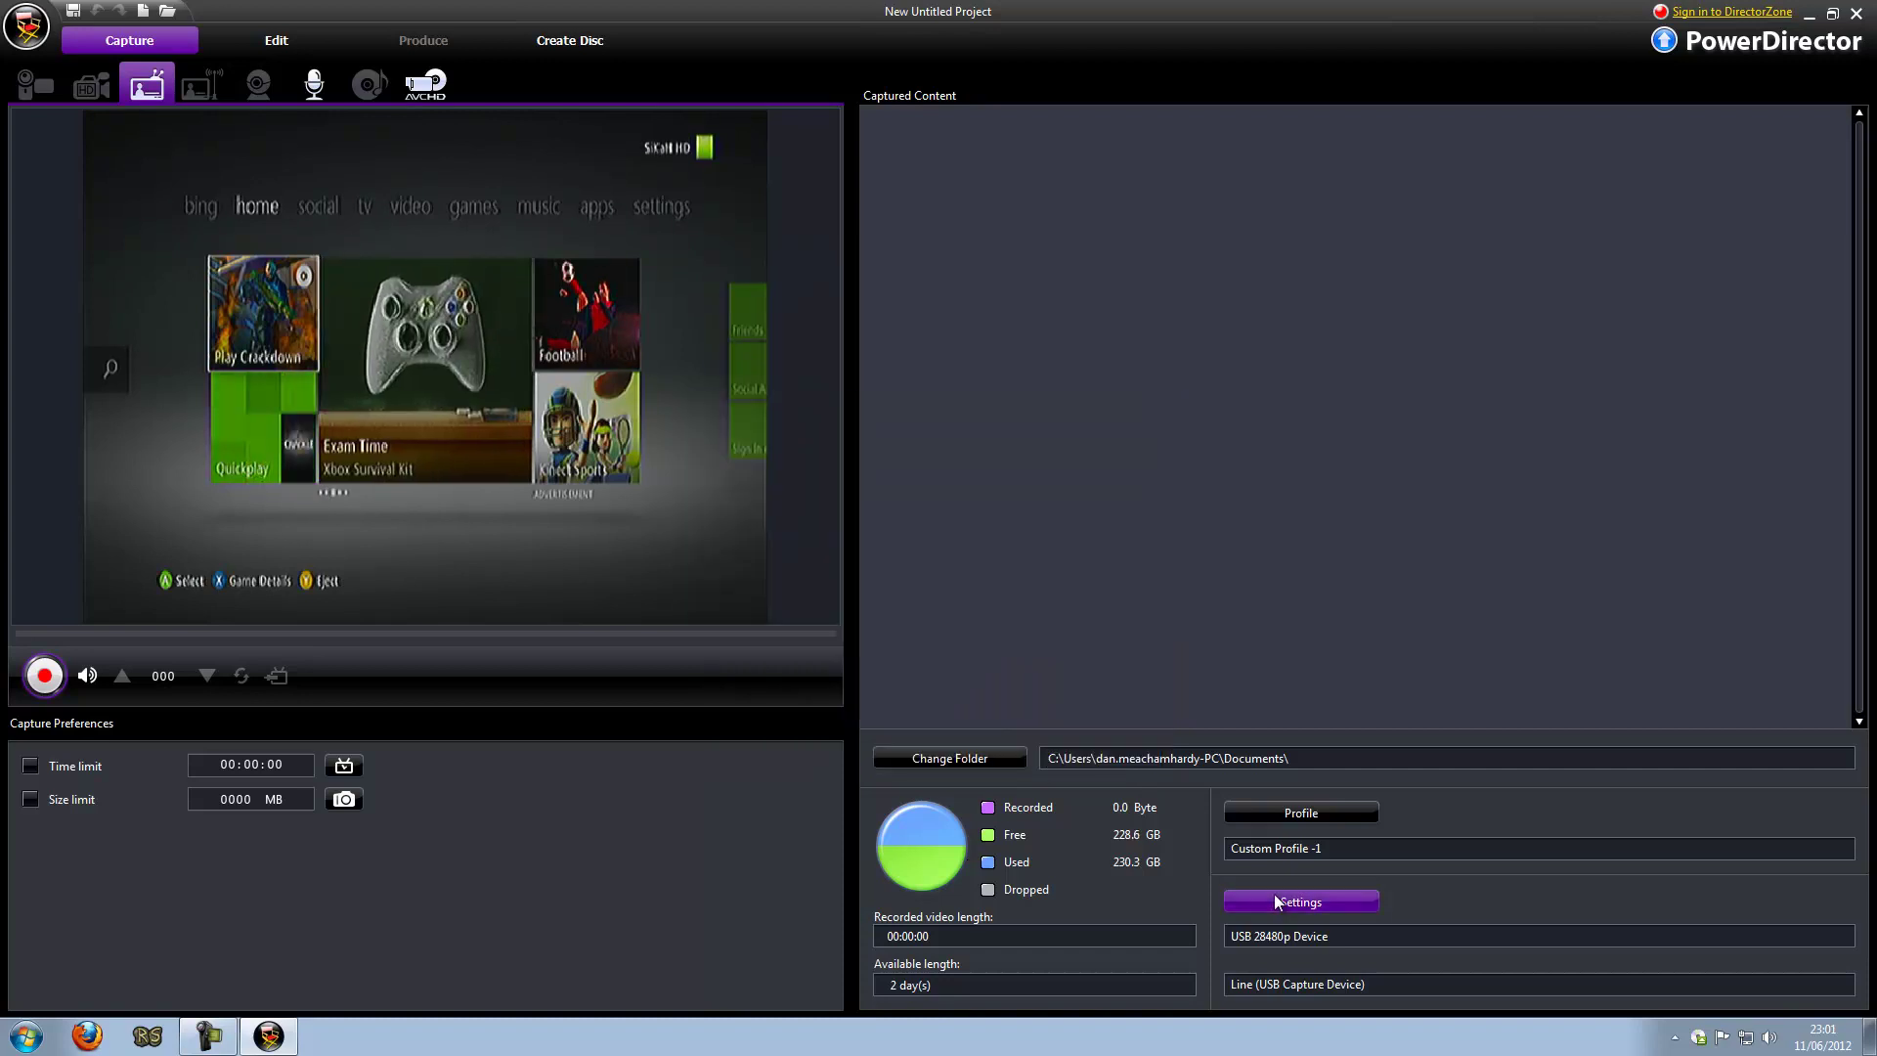
click(1276, 901)
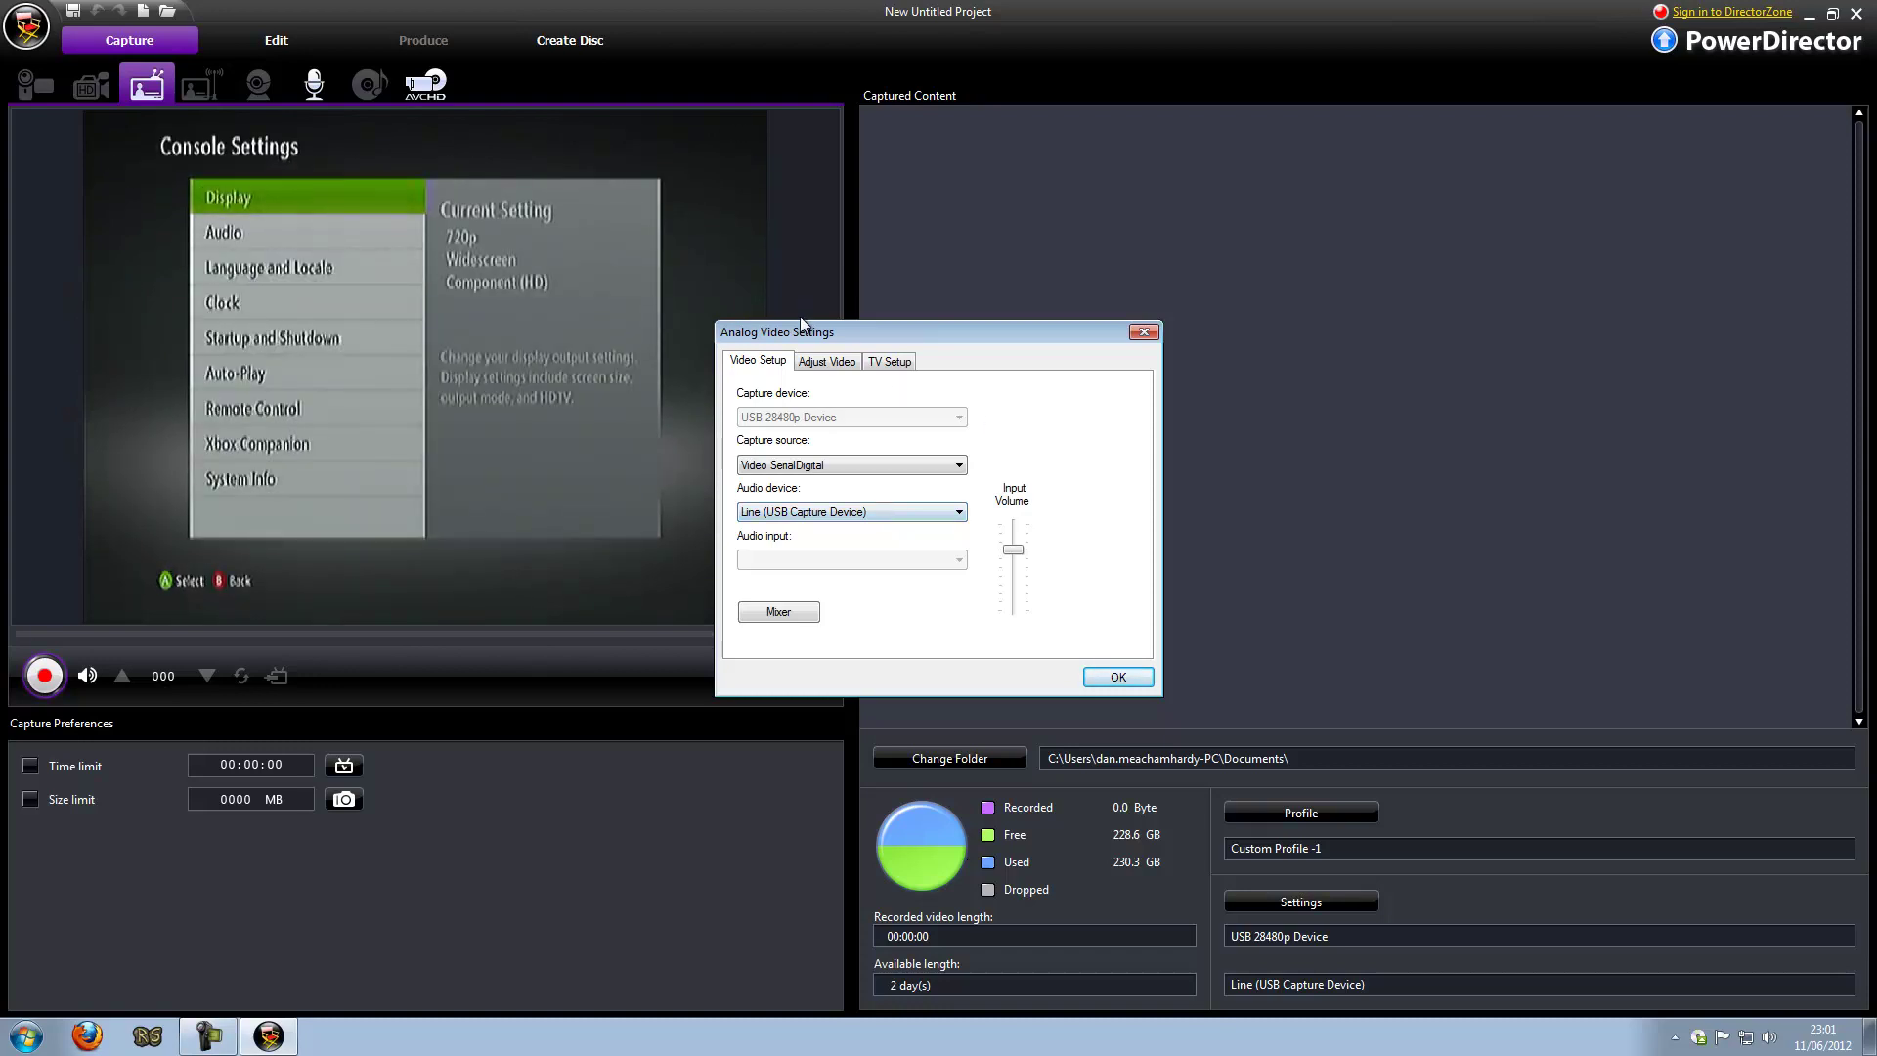
click(830, 361)
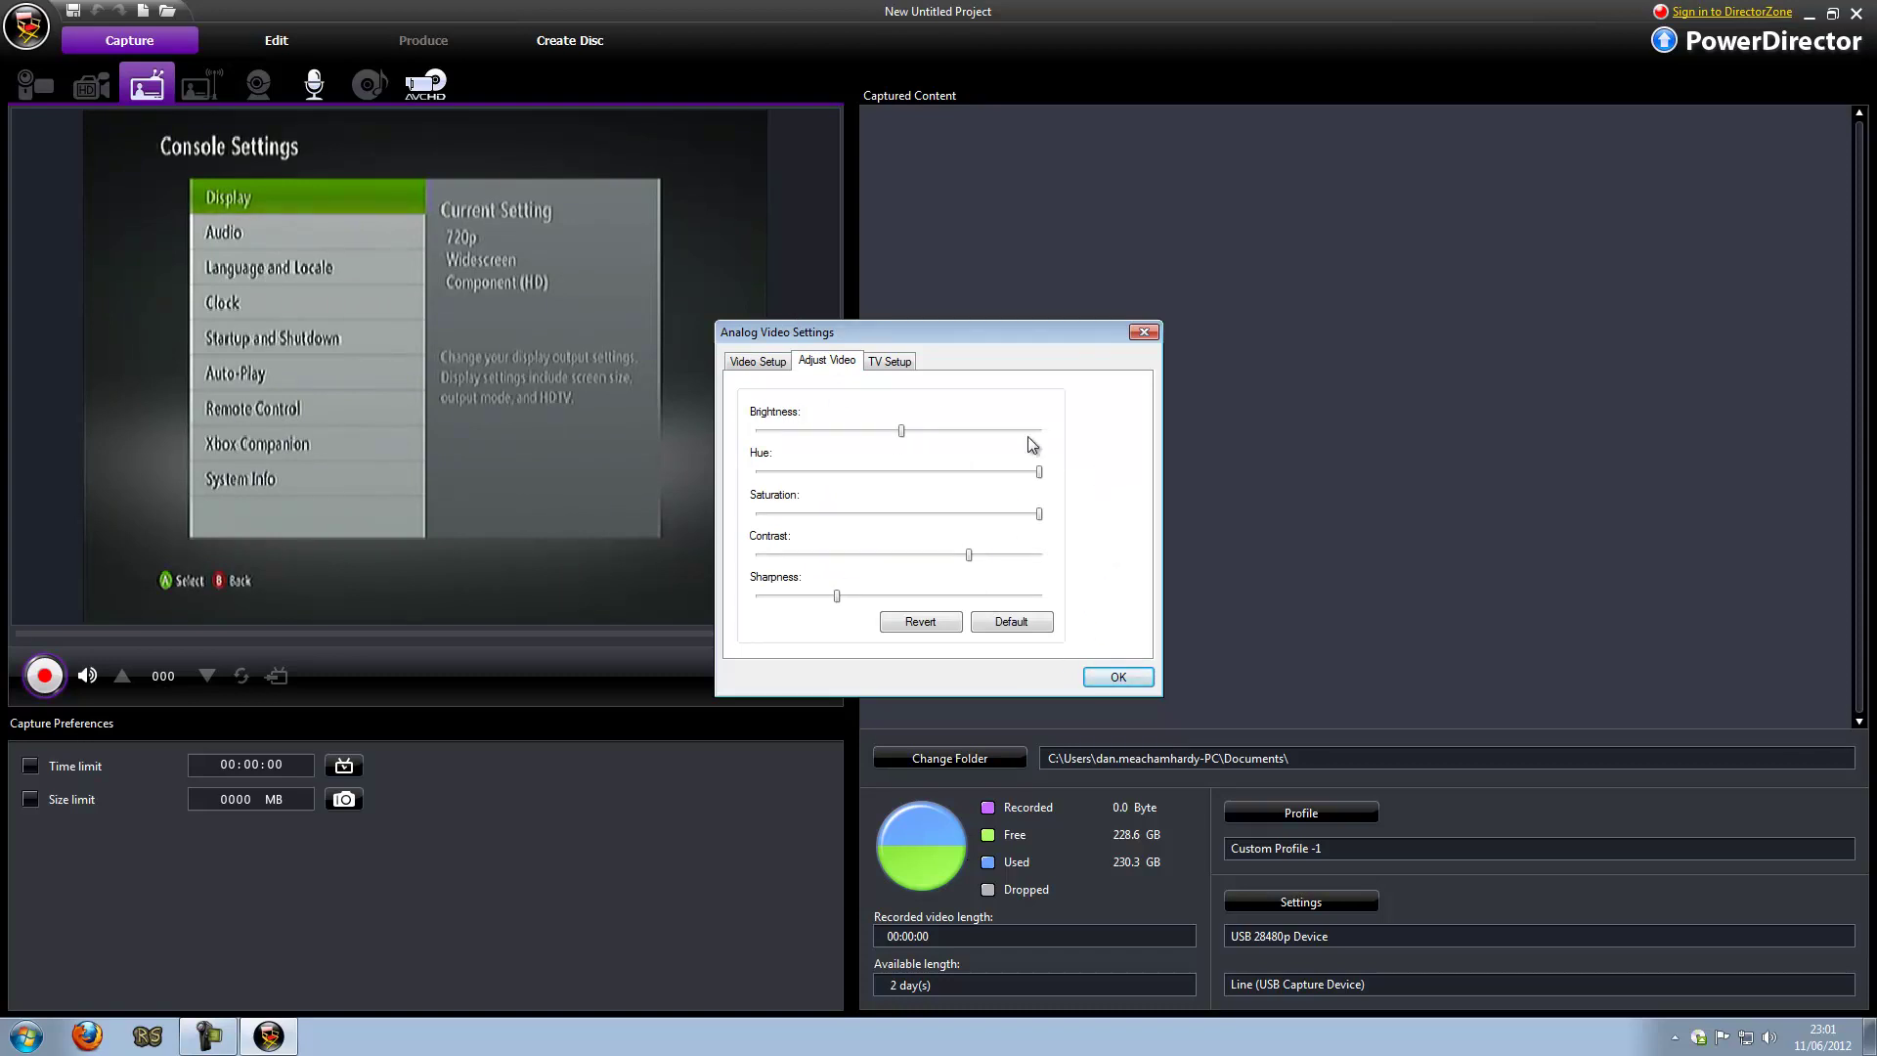
click(909, 365)
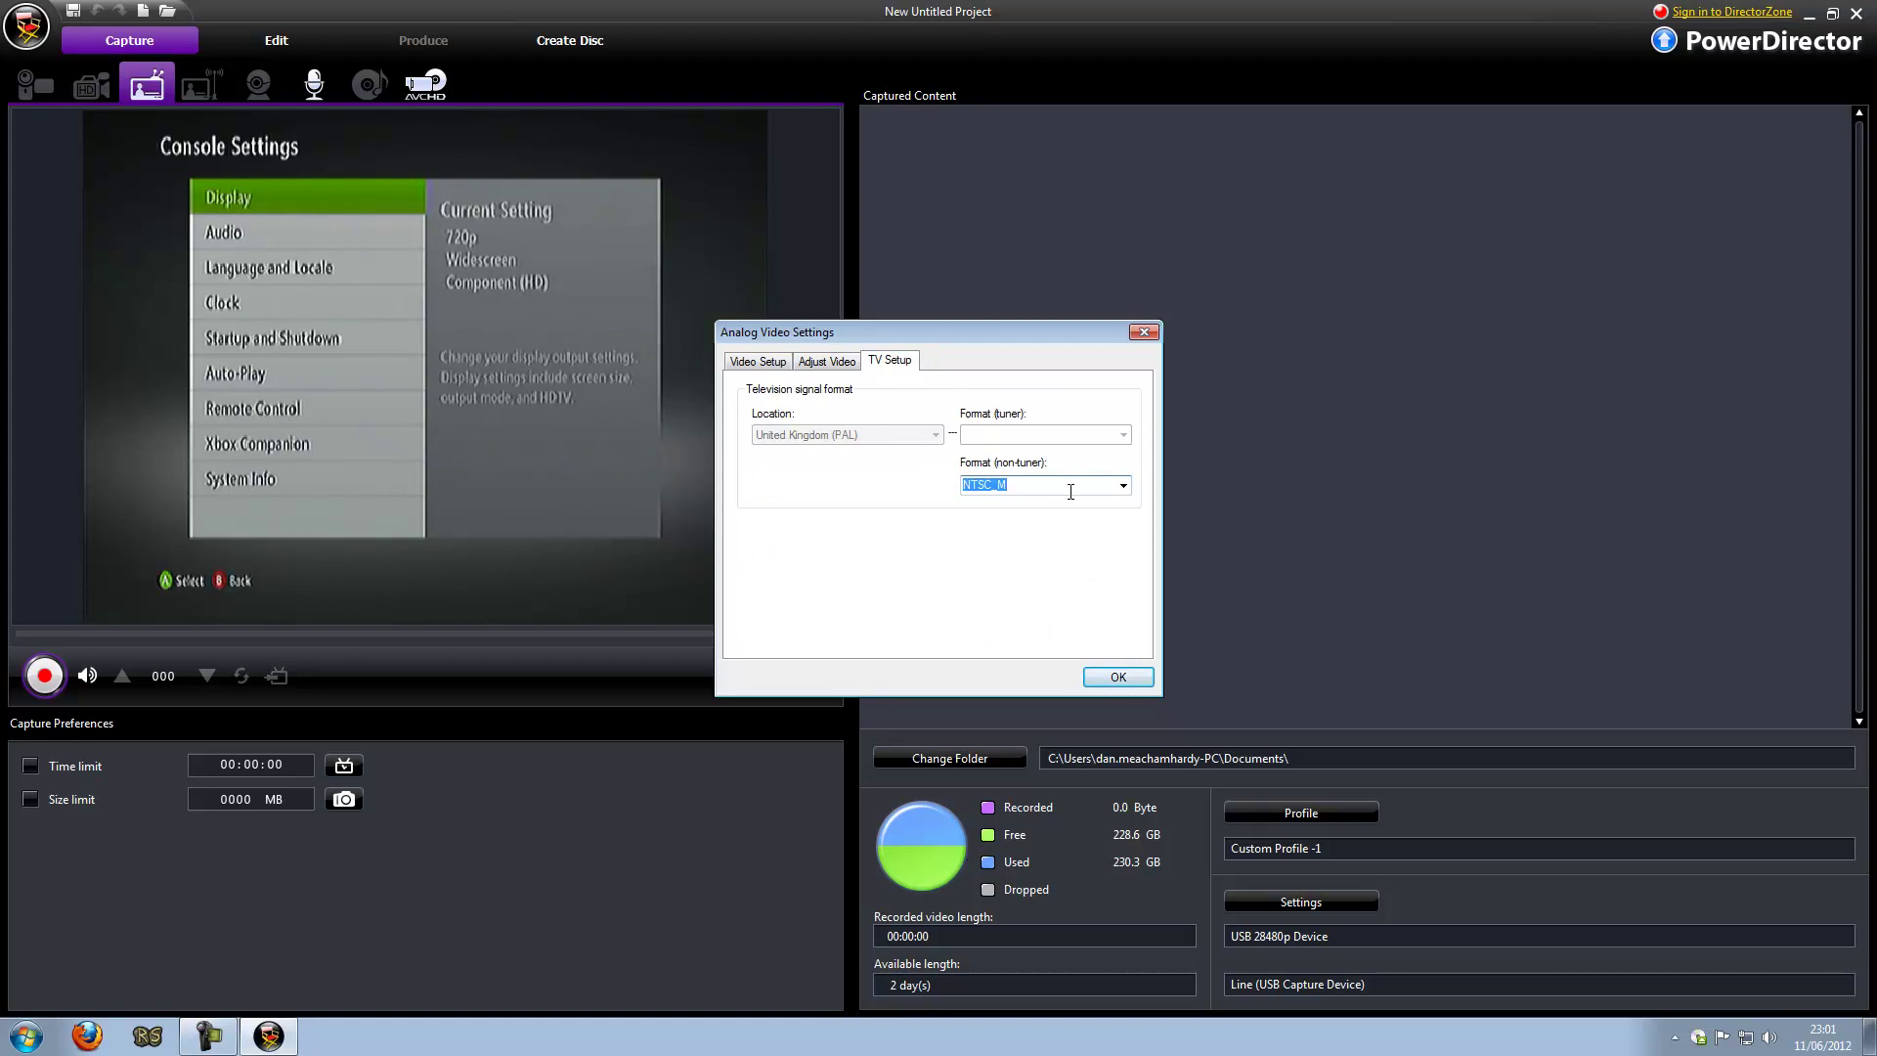
click(1119, 676)
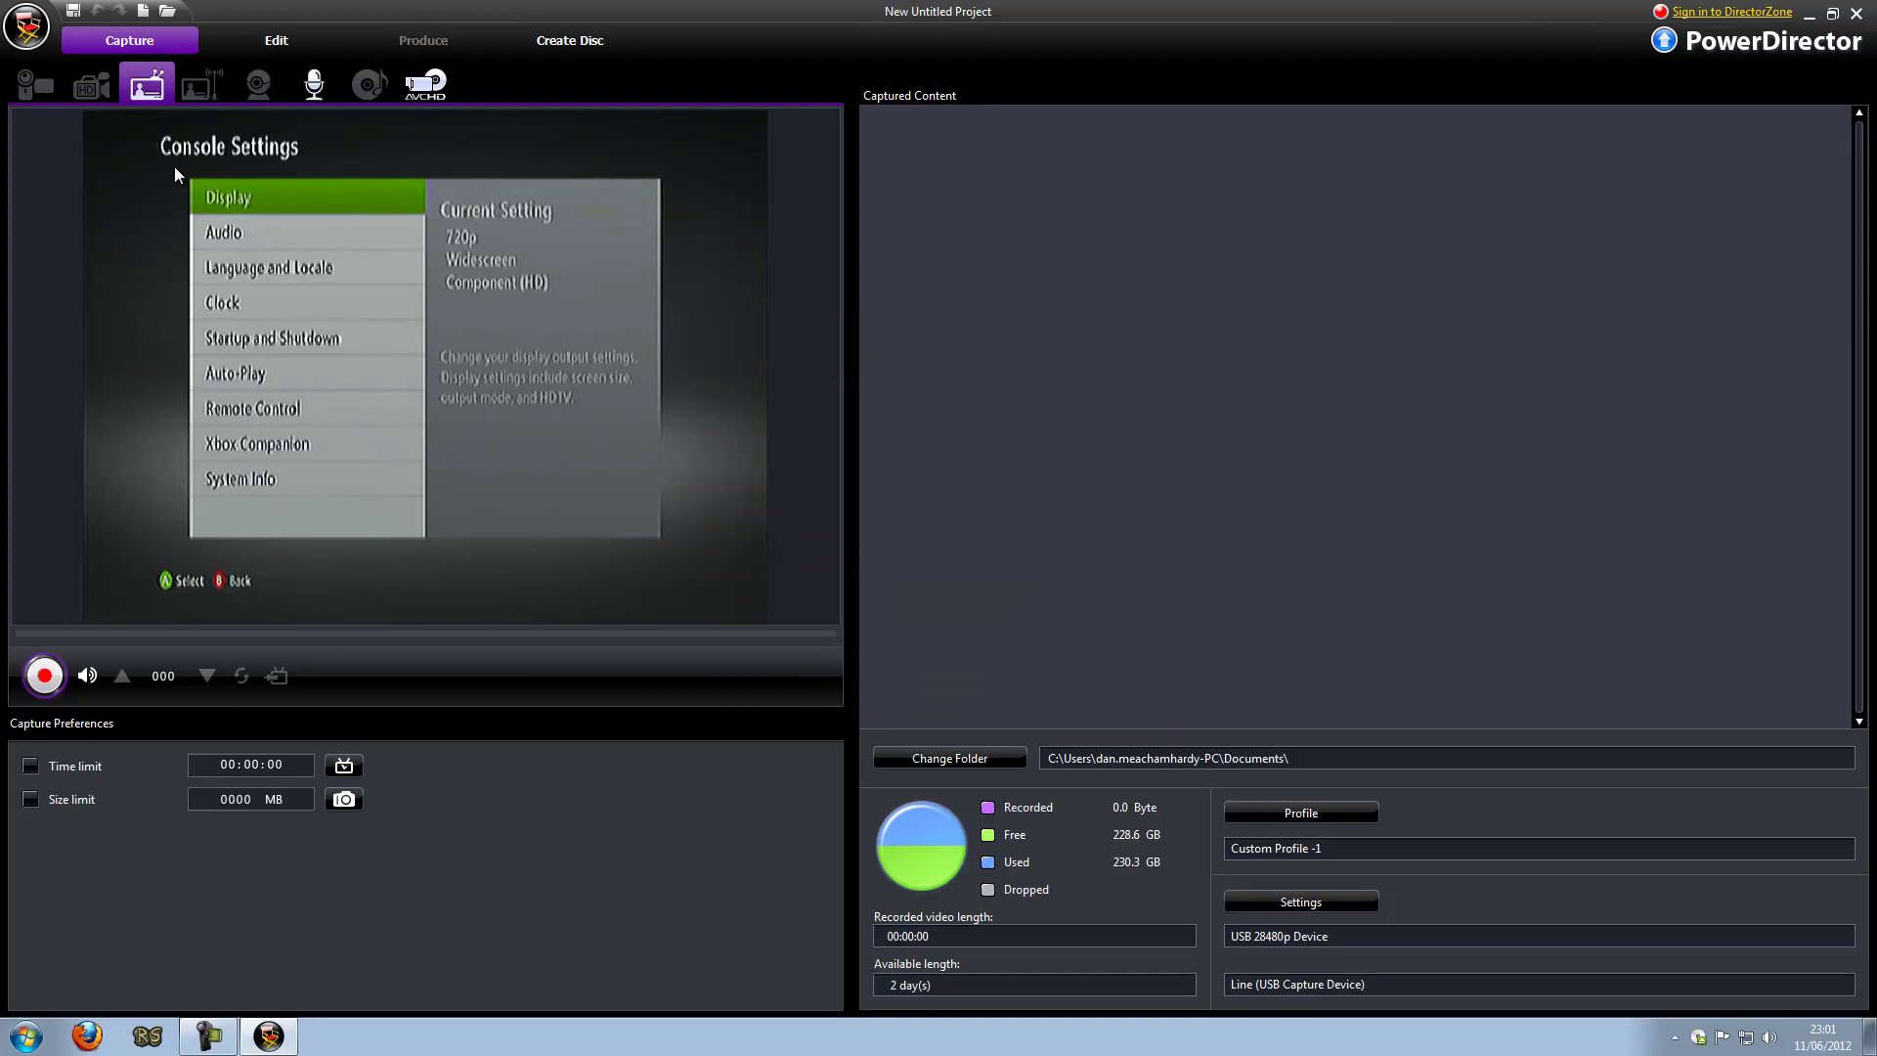
Switch to the Edit room and import Capture(5).mpg into the media library
click(303, 47)
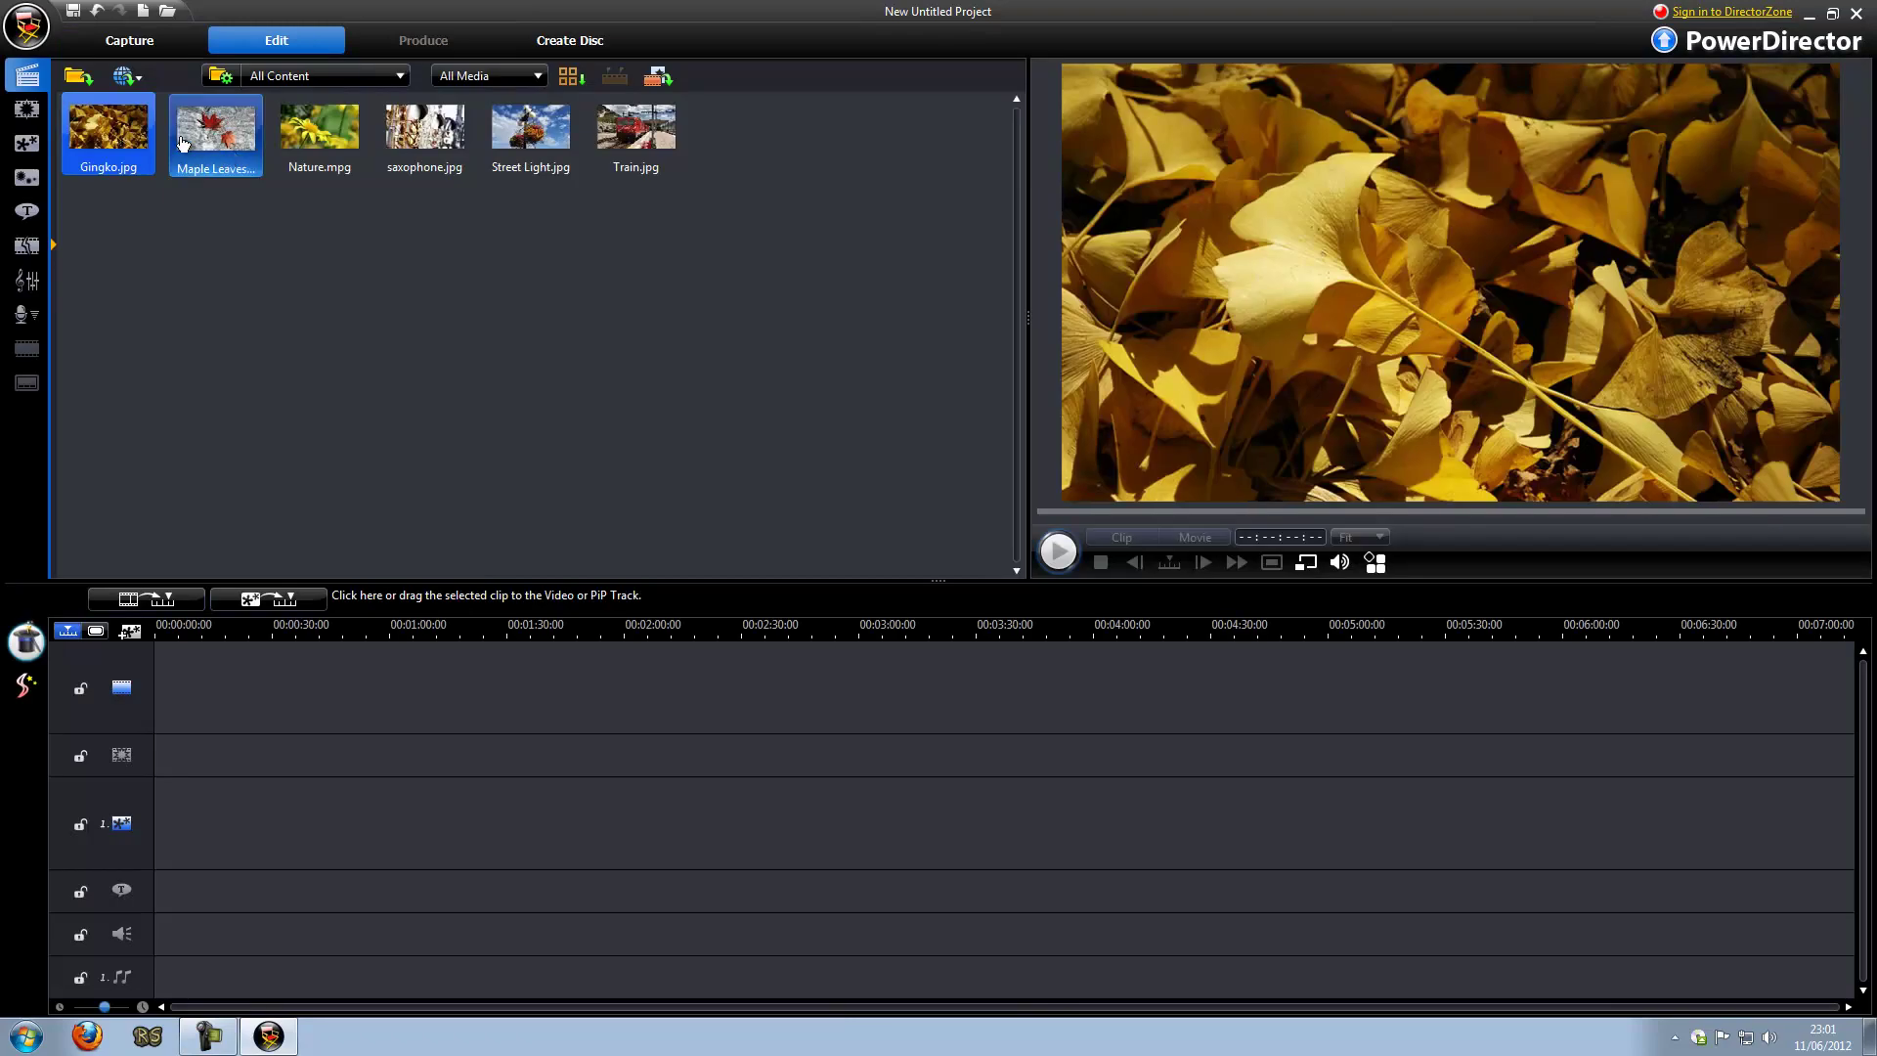
click(78, 78)
click(160, 100)
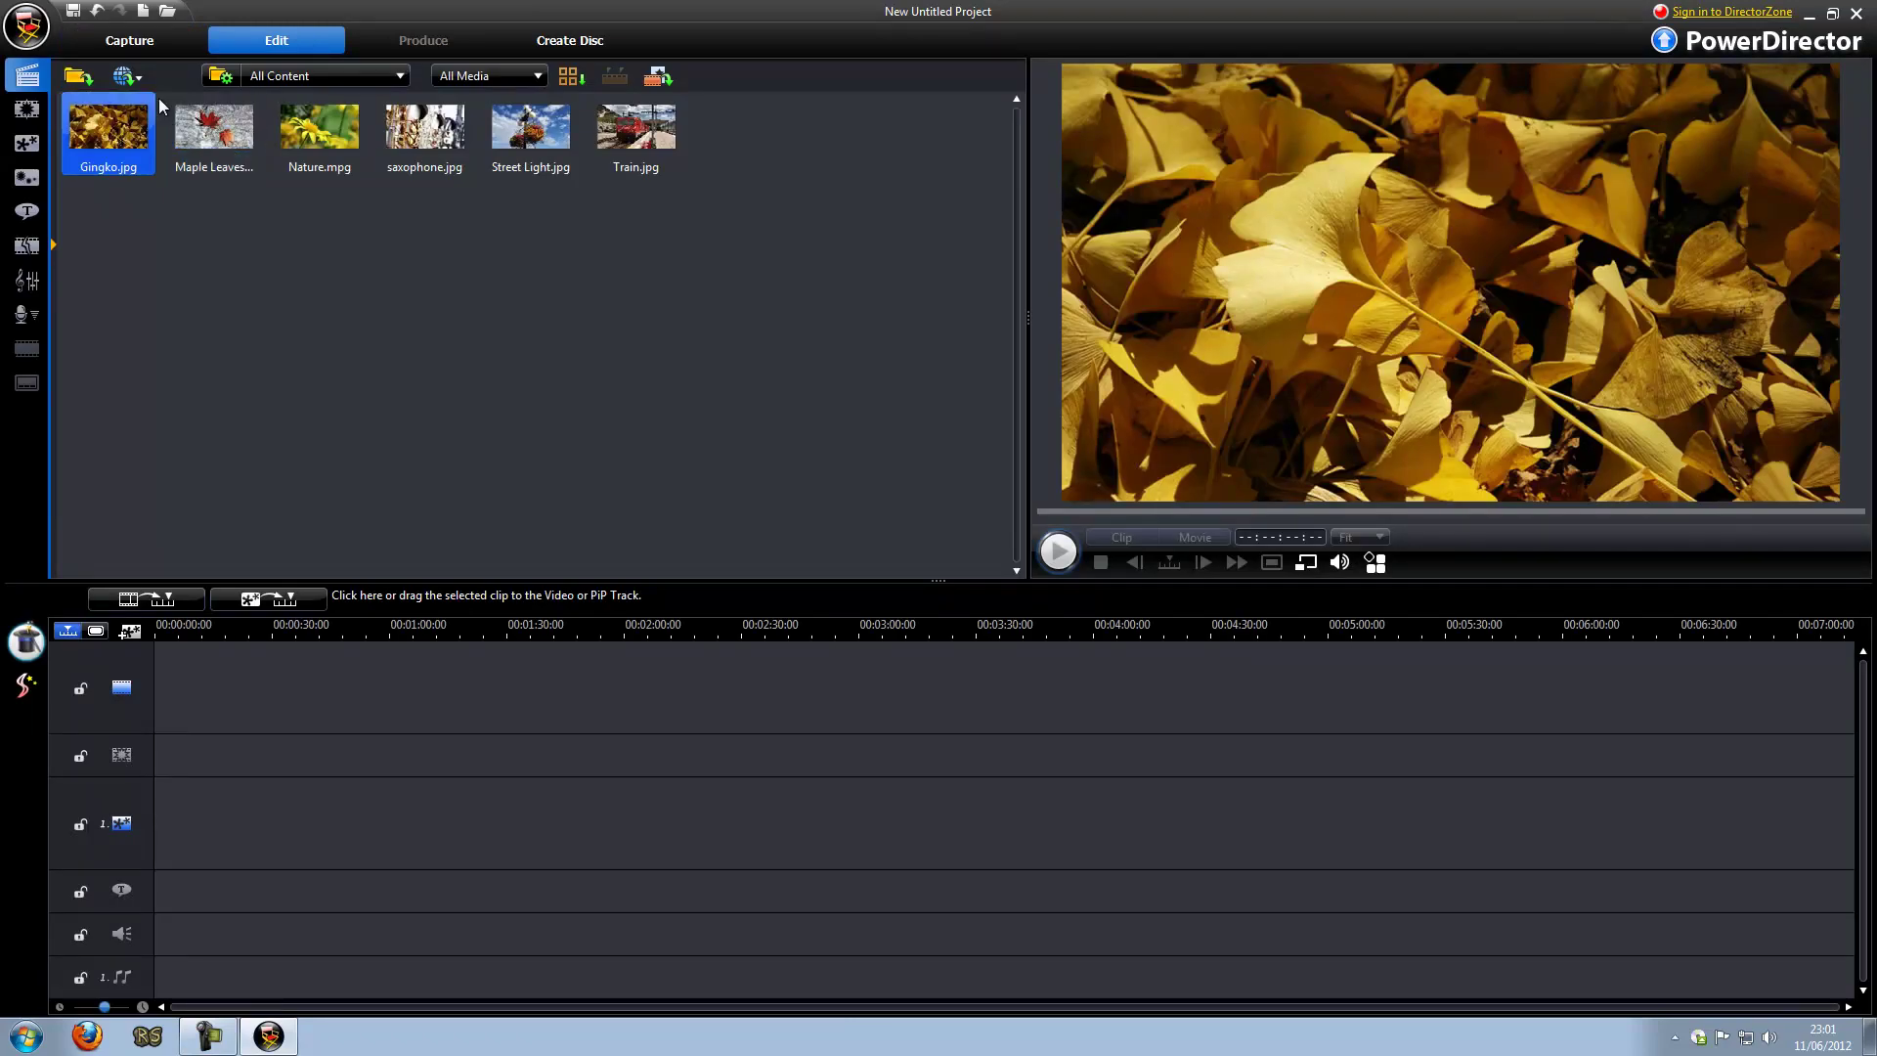
click(906, 463)
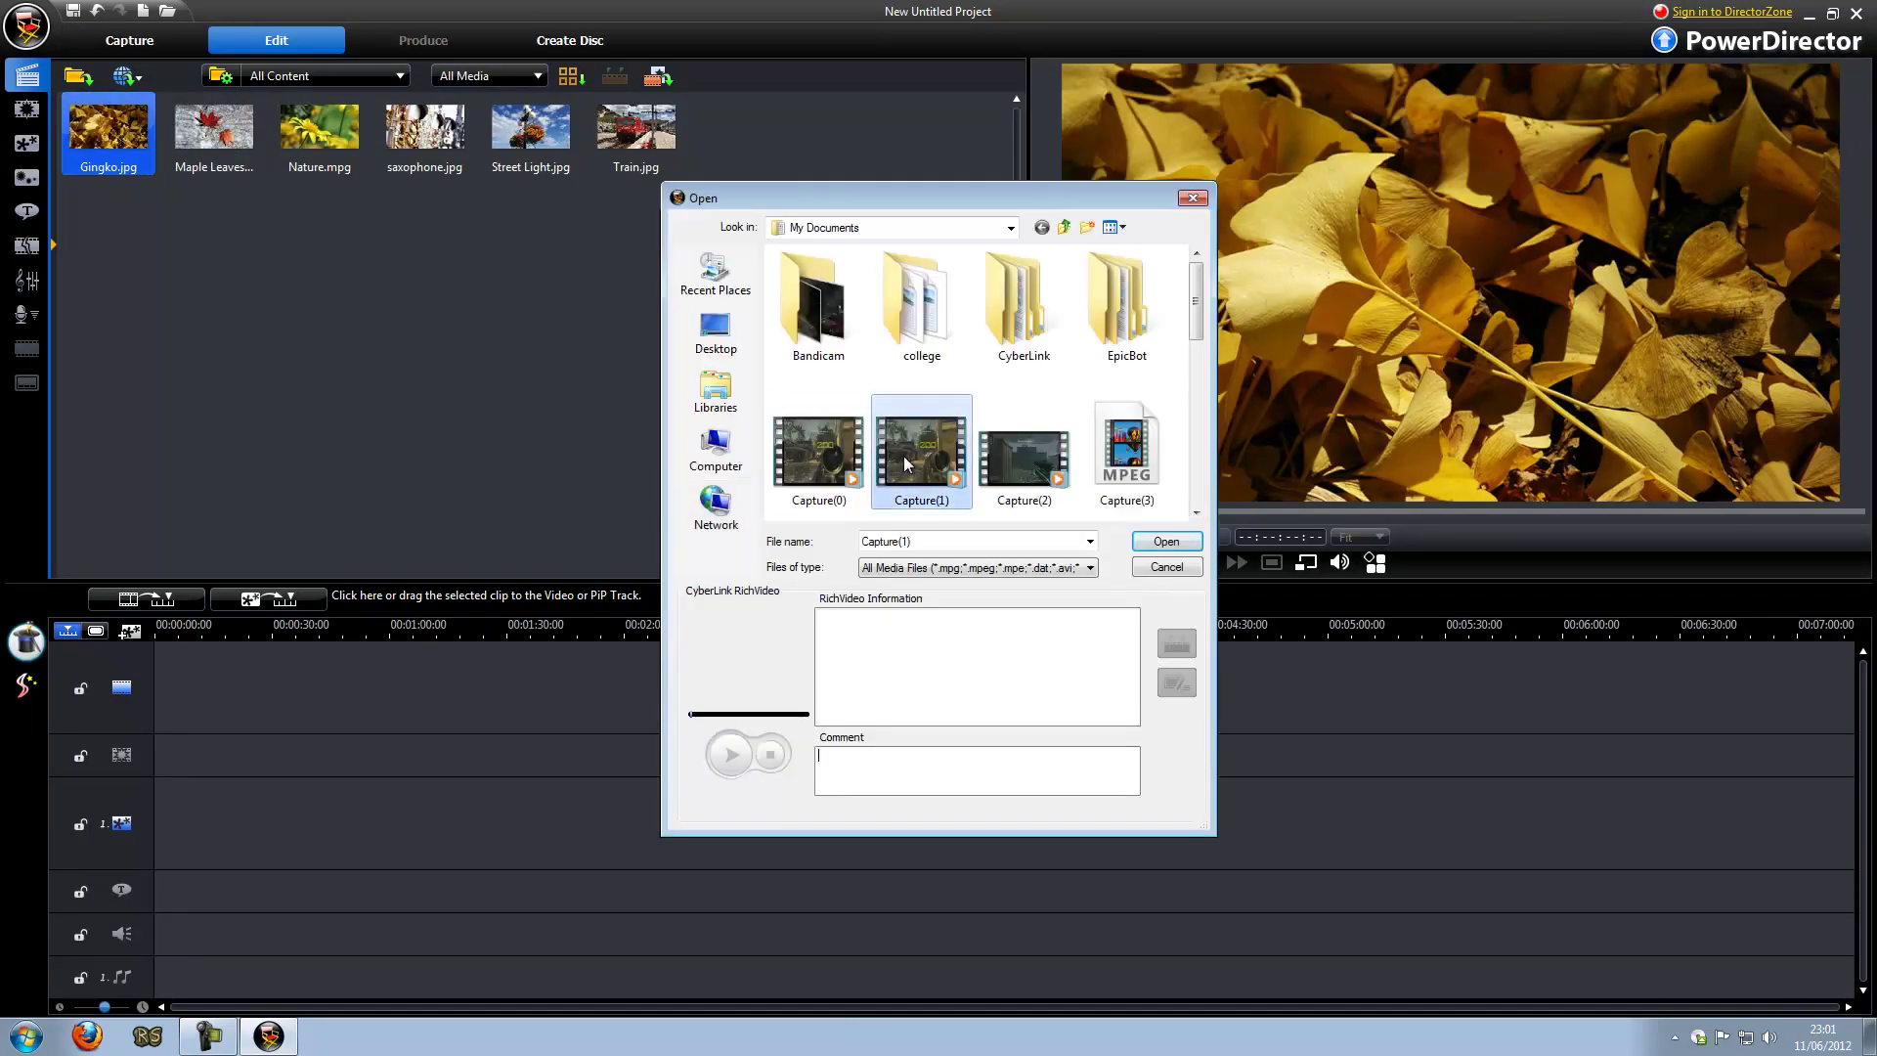
scroll(1014, 393, down, 4)
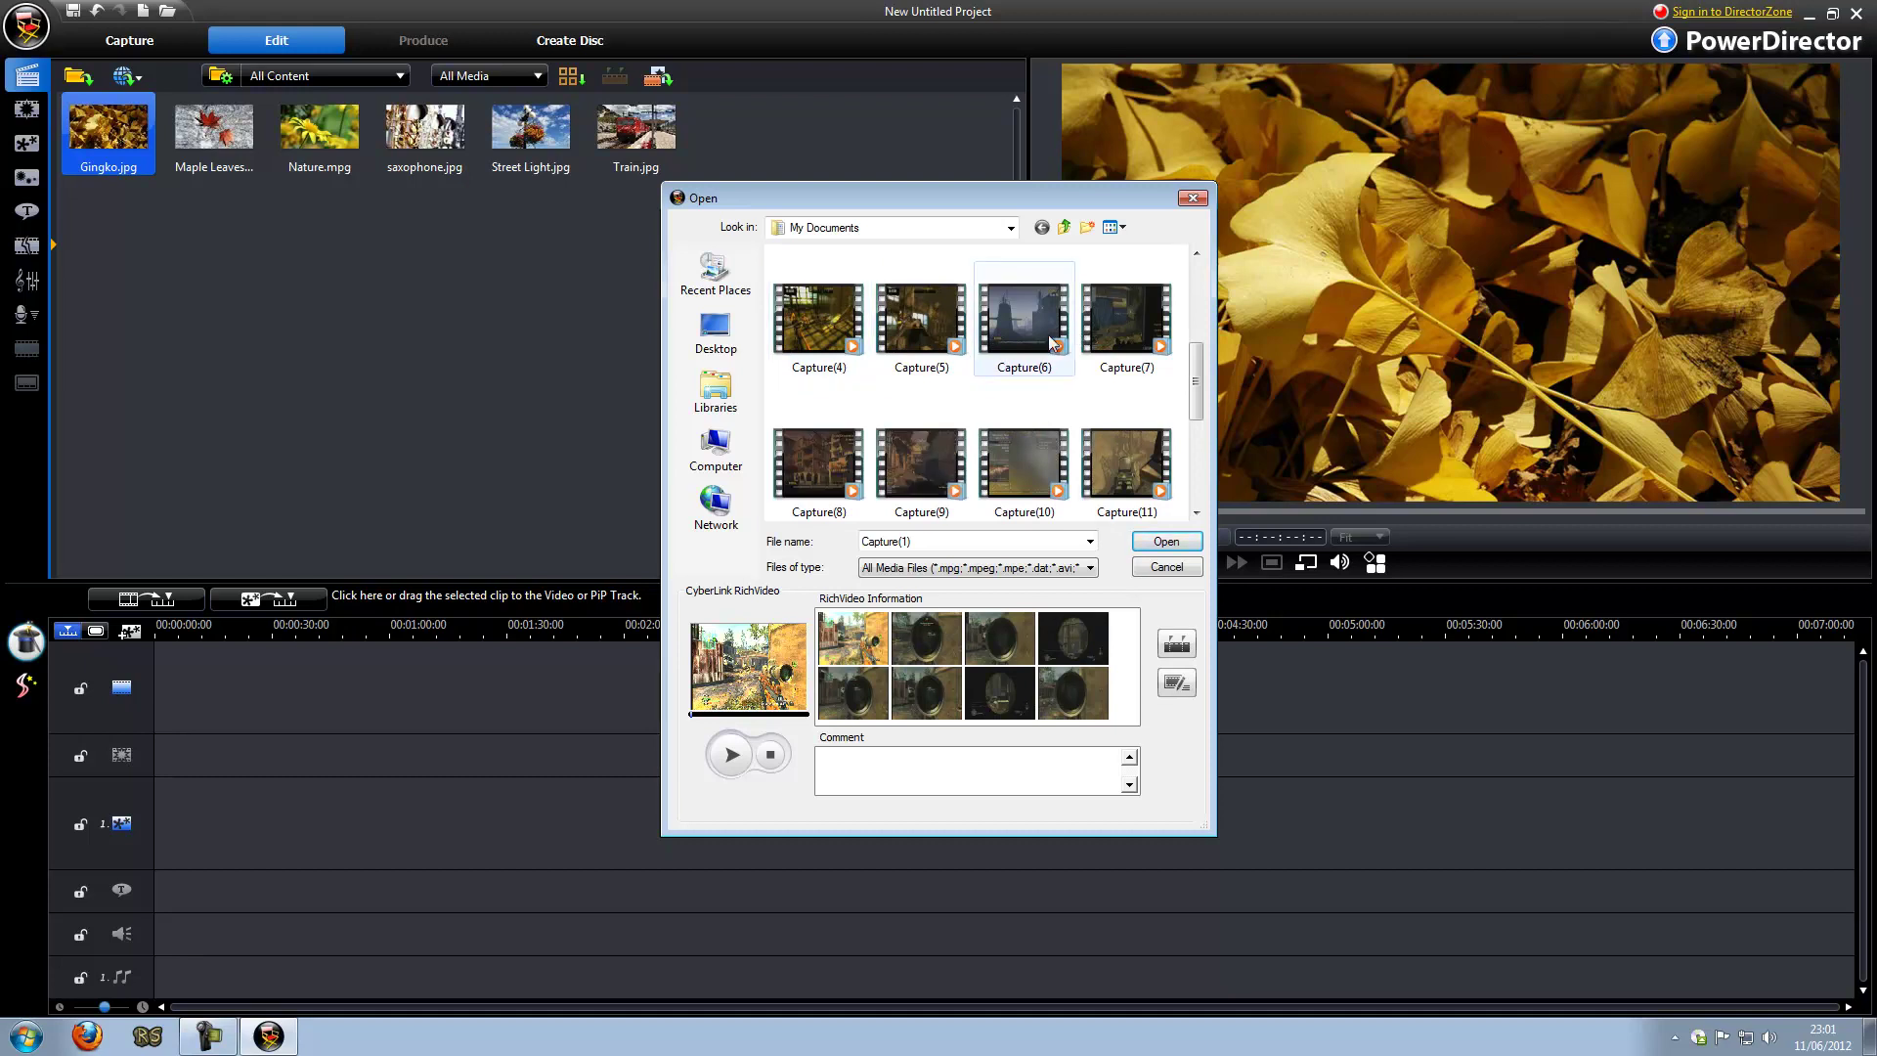
double_click(924, 323)
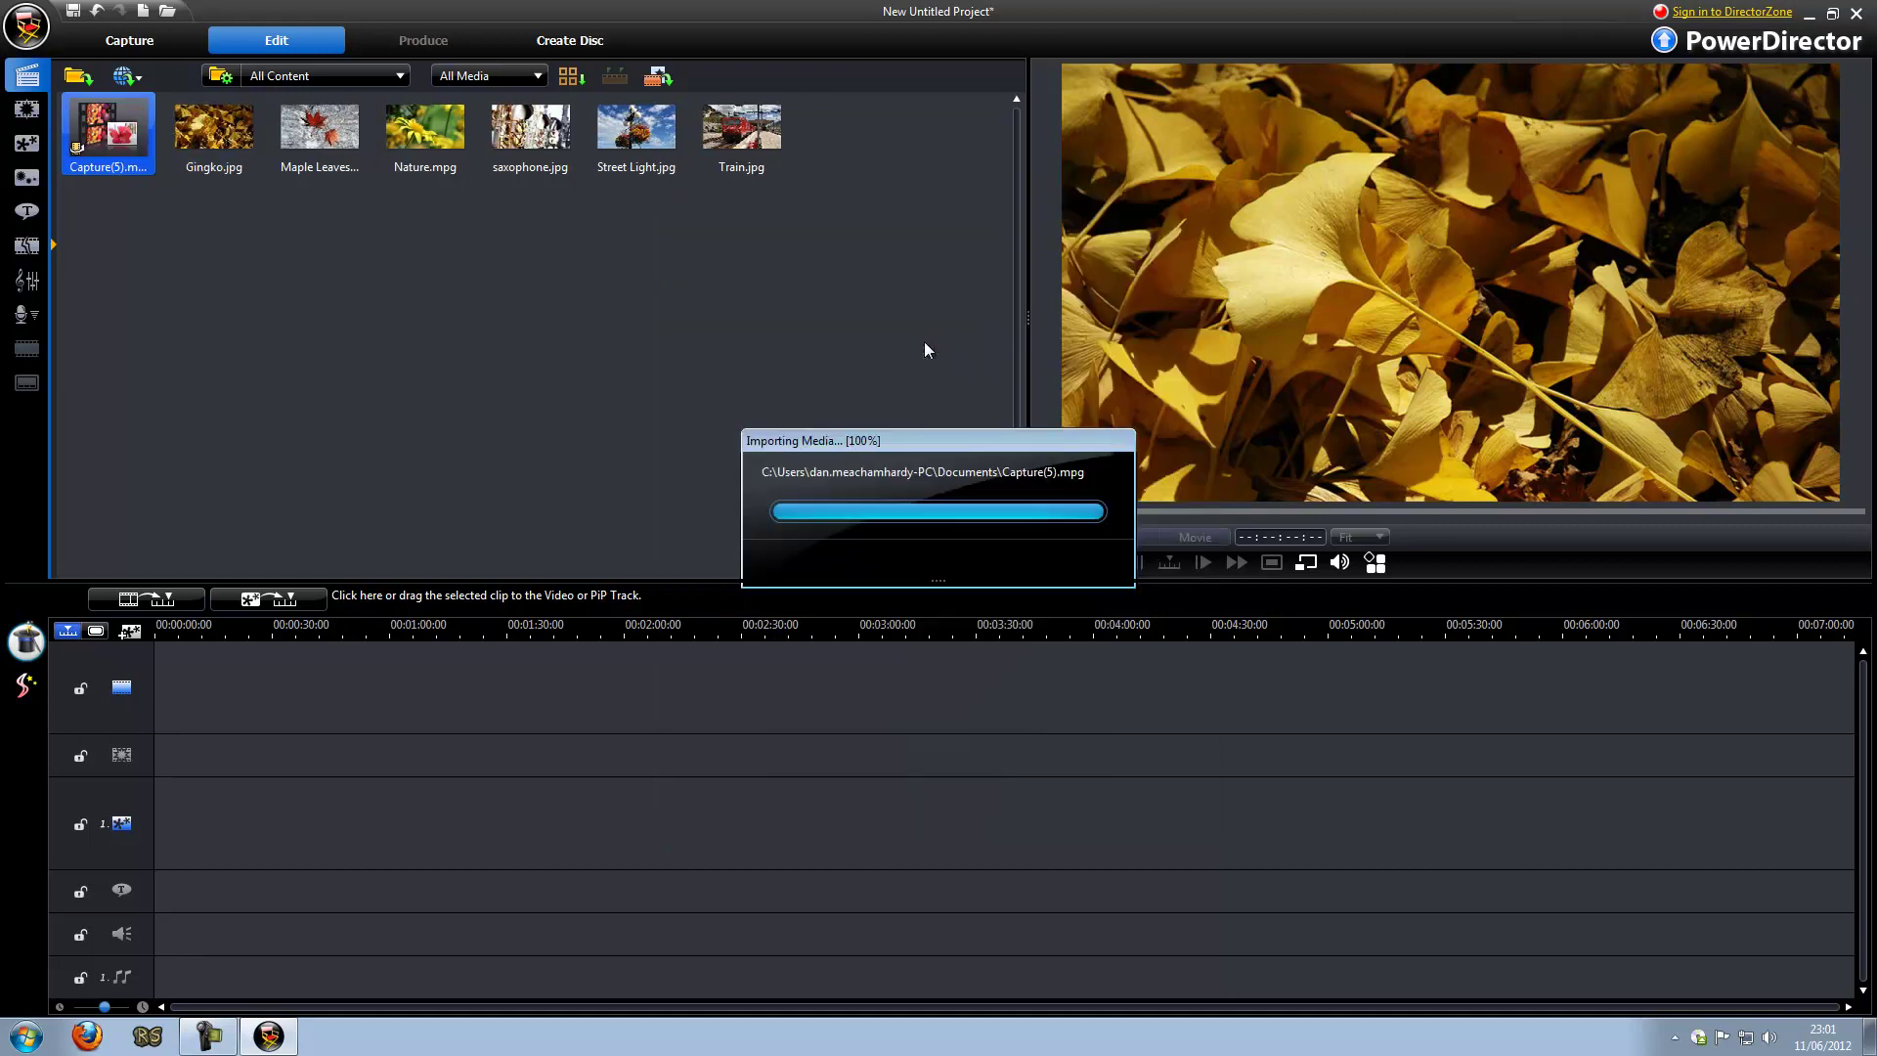
Preview Capture(5).mpg, drop it at the start of the video track, keeping the project 16:9
click(1050, 549)
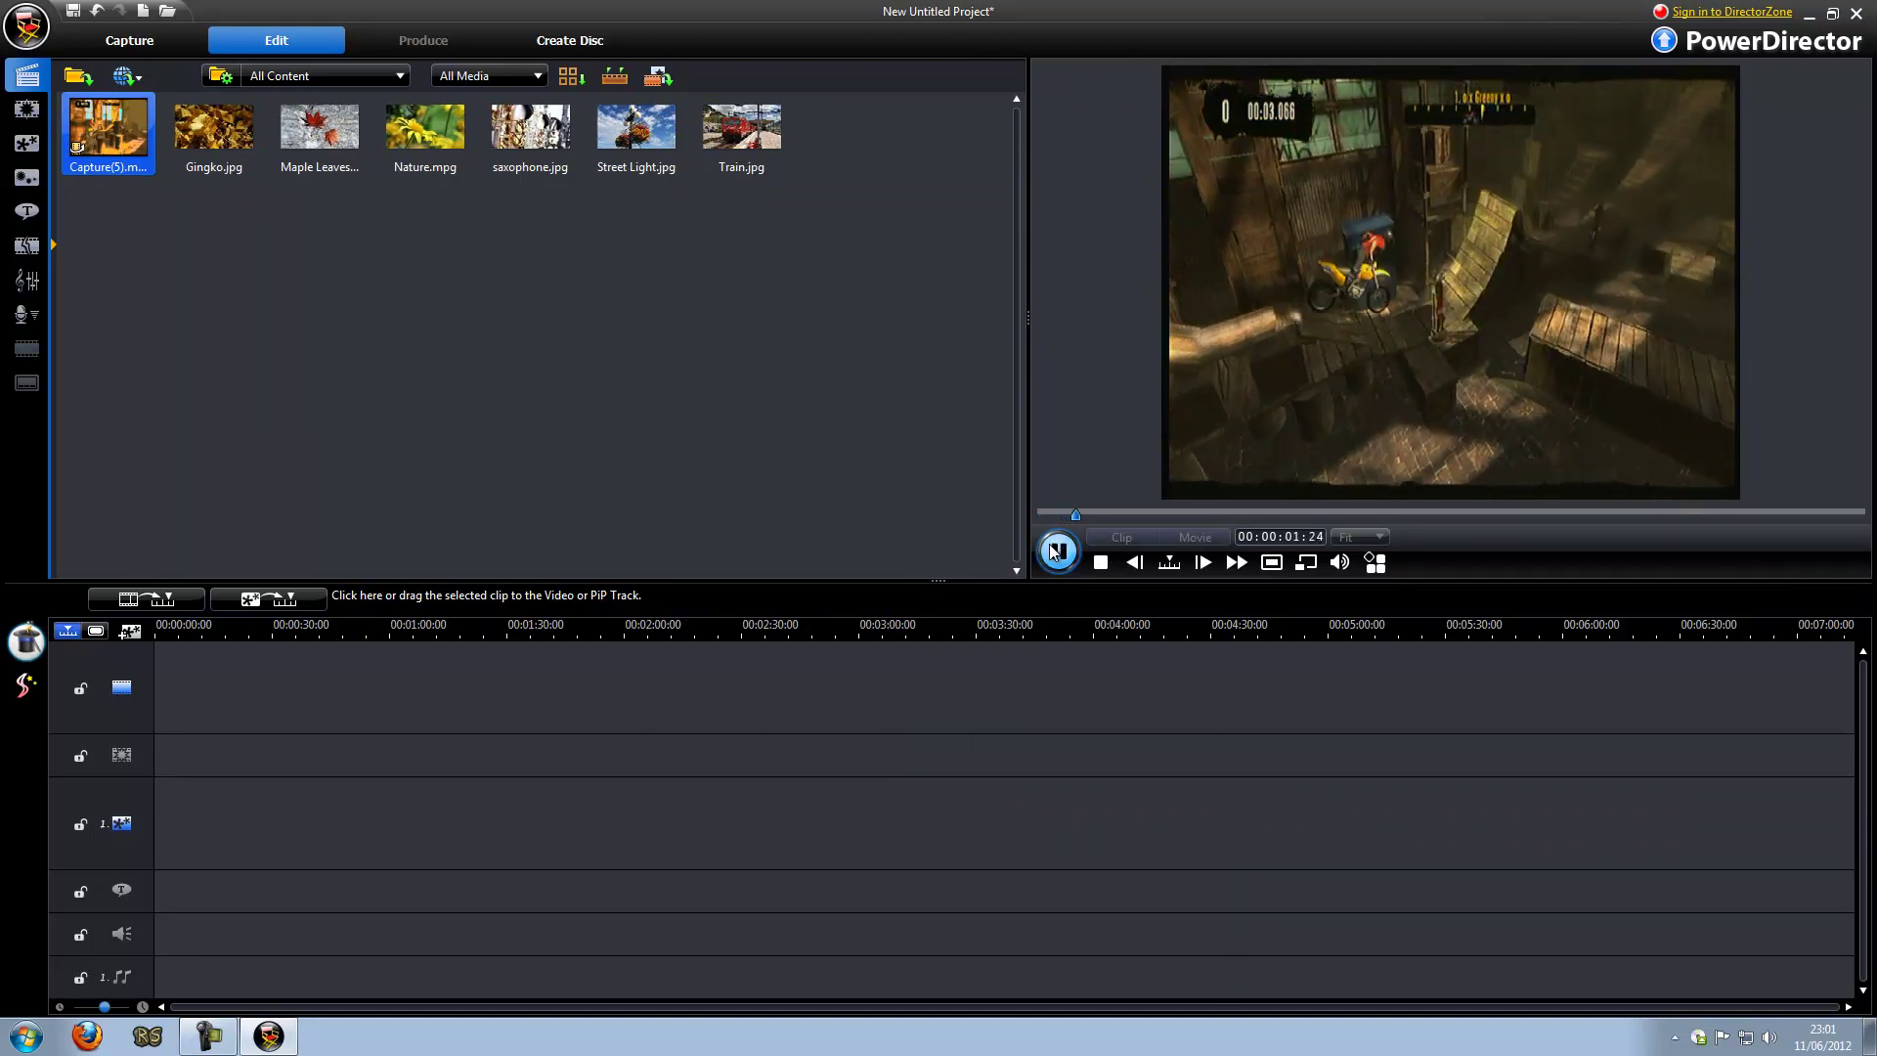
click(1101, 563)
drag(151, 142, 232, 687)
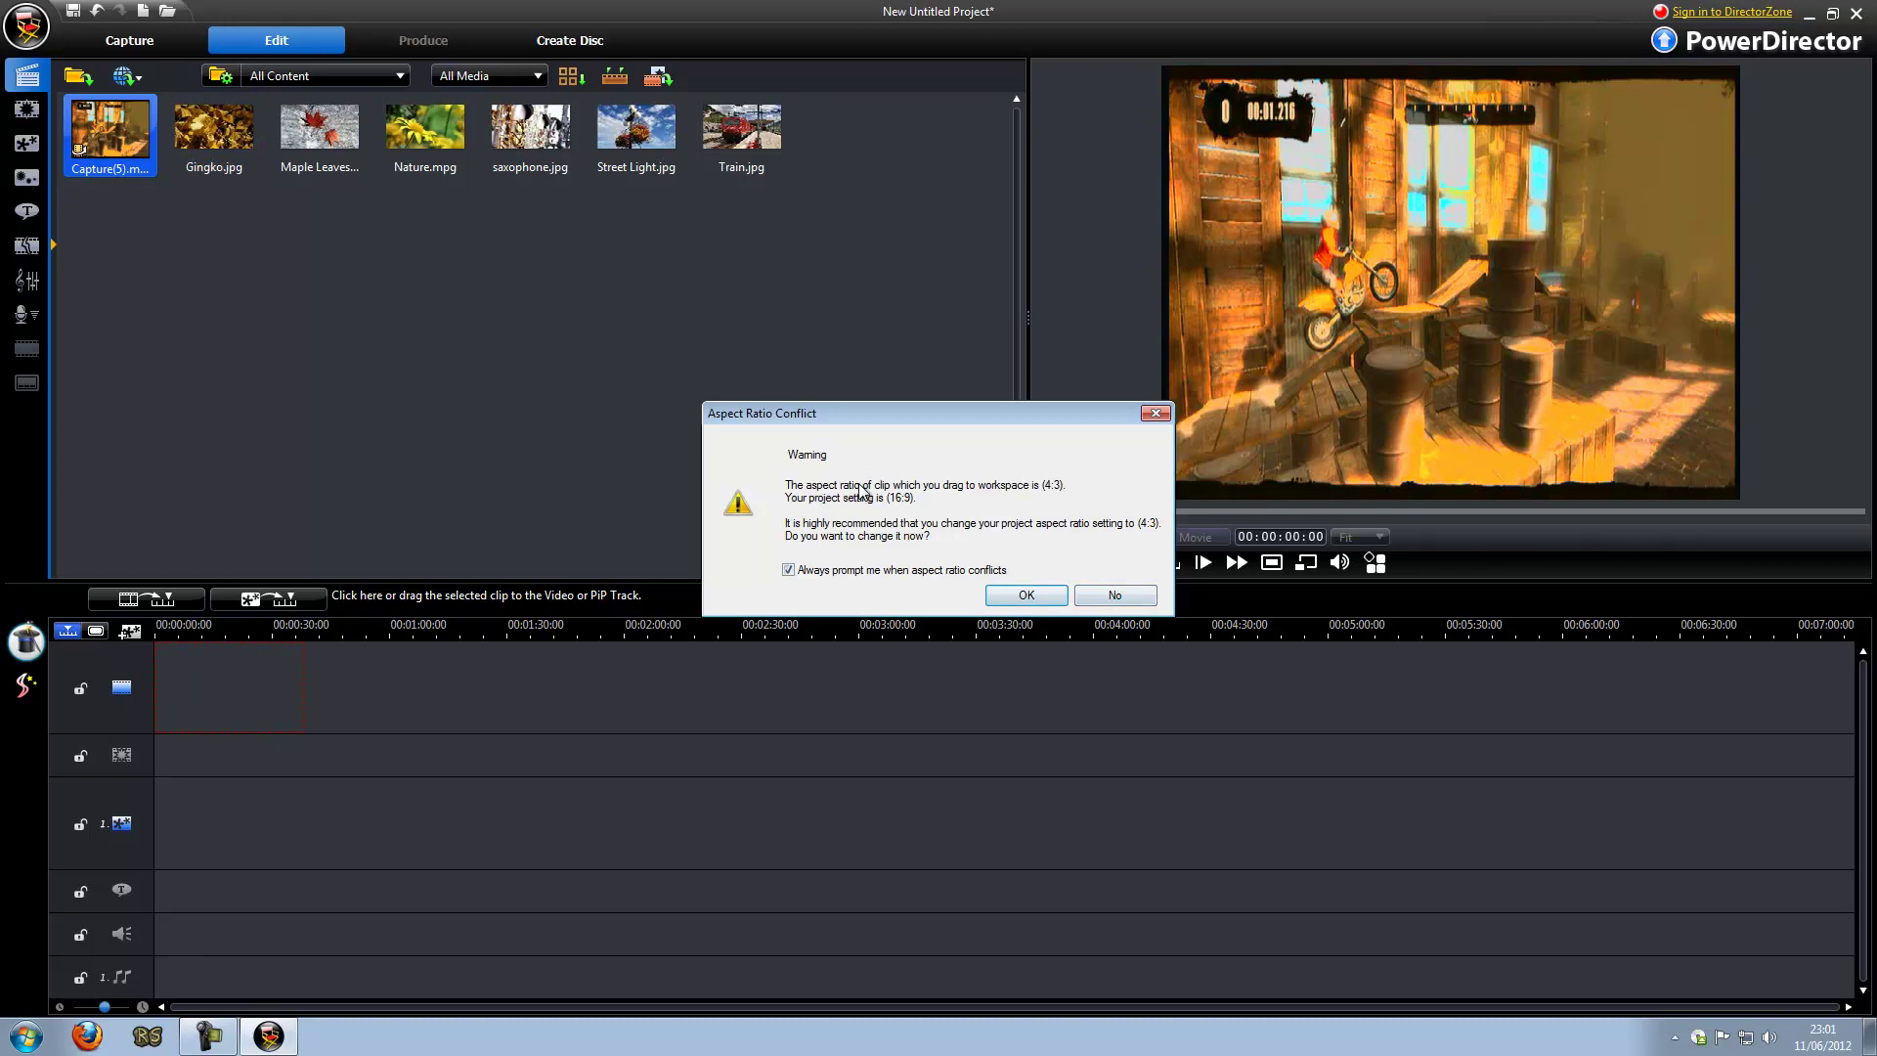
click(1114, 596)
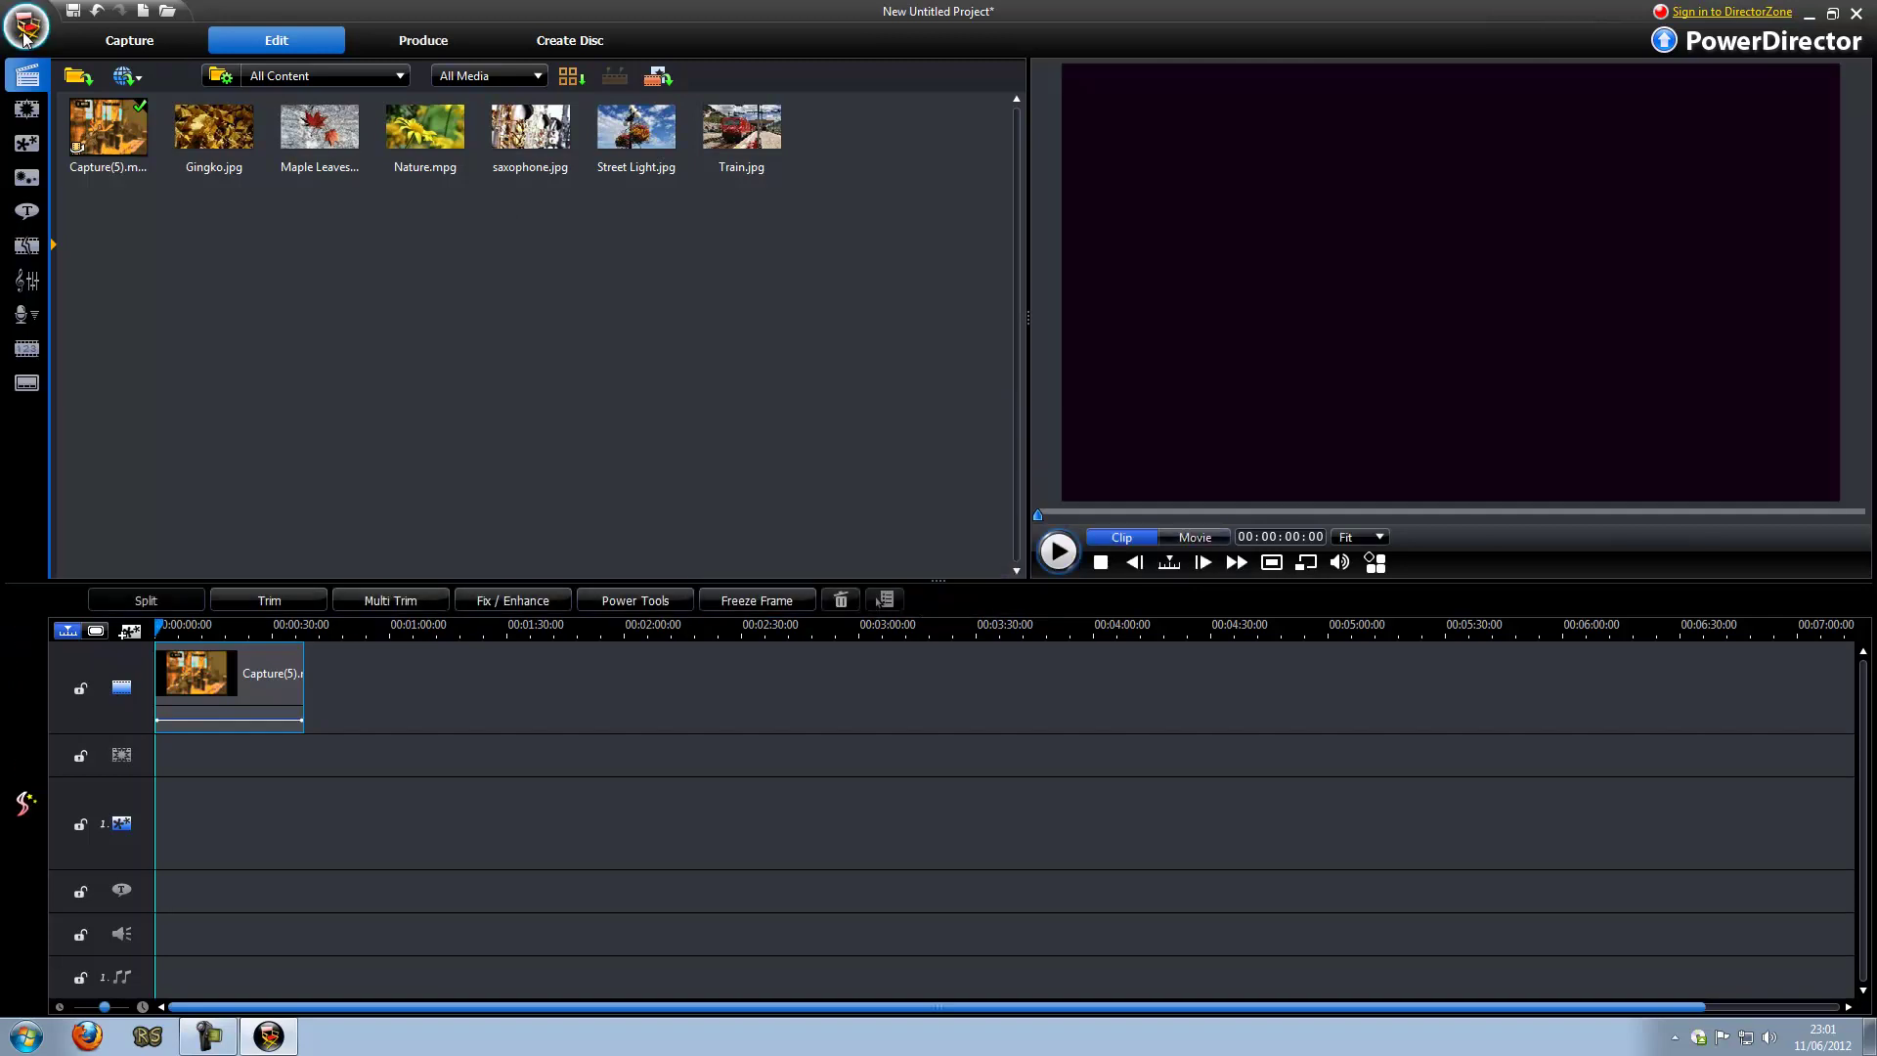
click(26, 28)
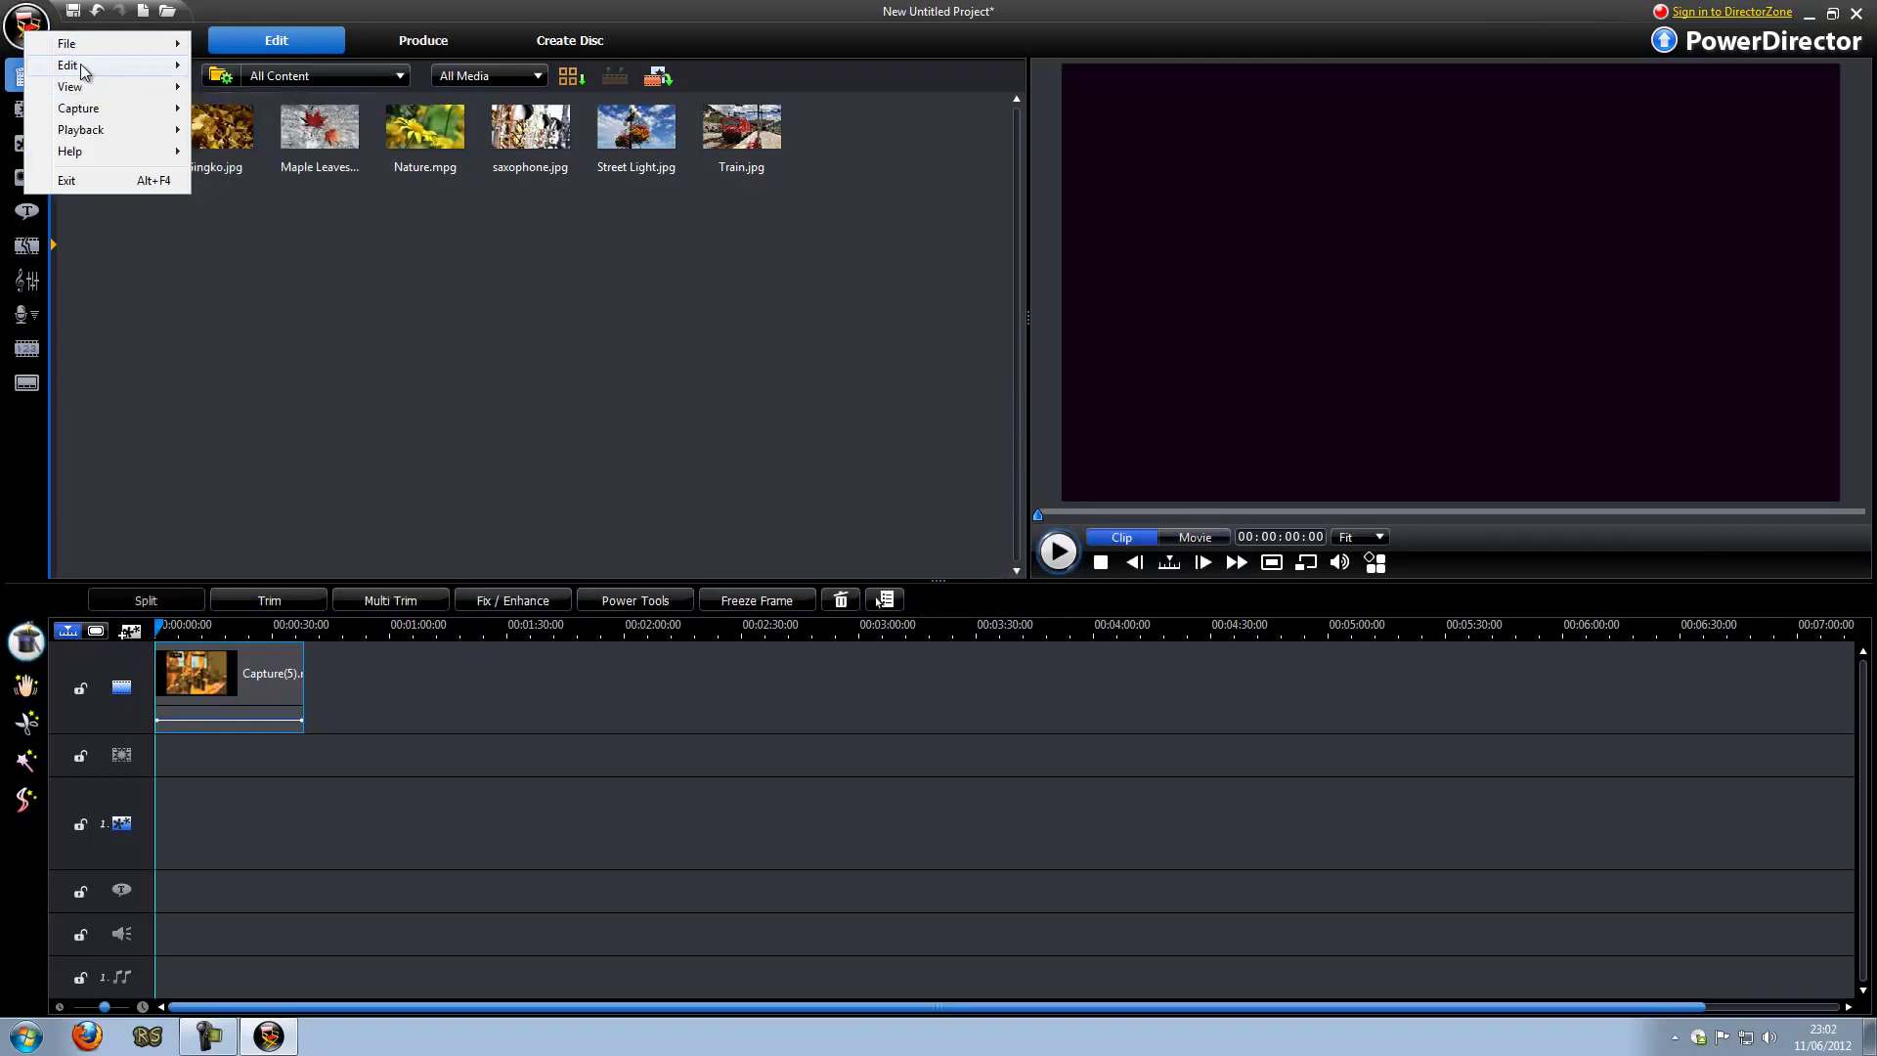
mouse_move(127, 76)
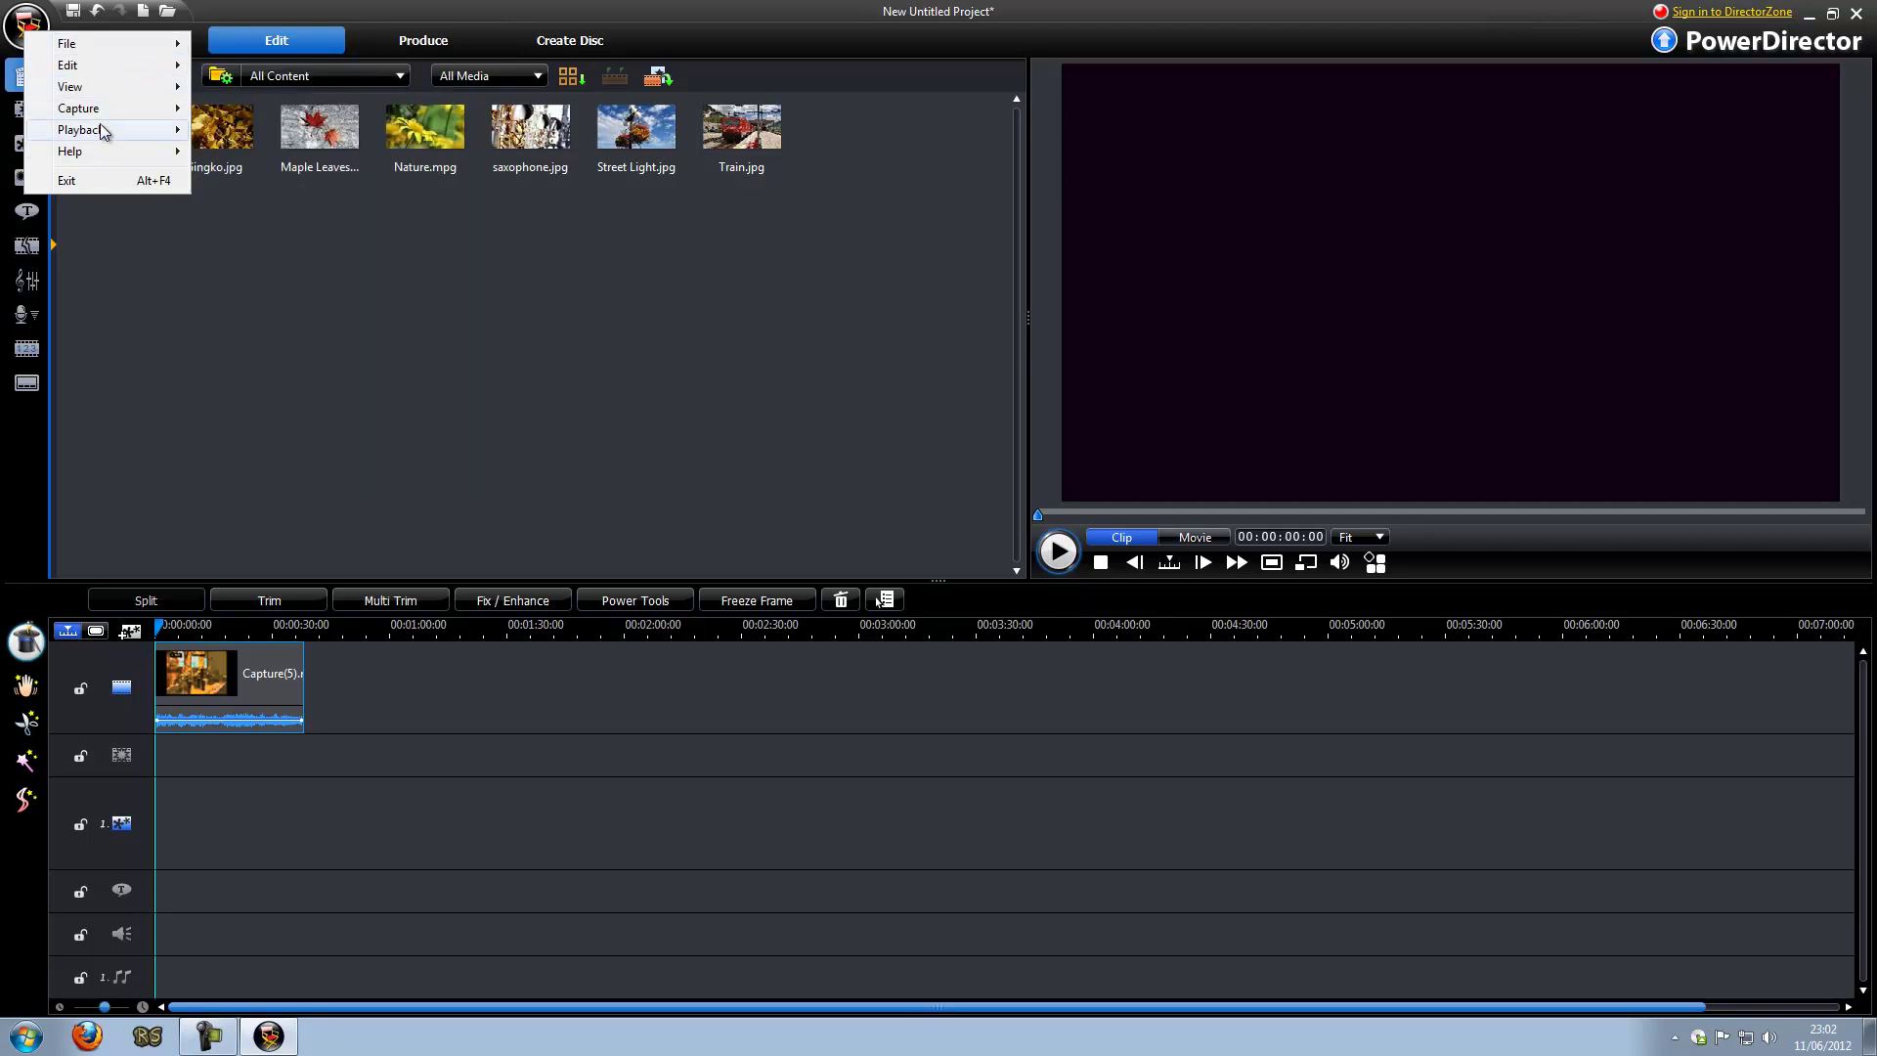
mouse_move(104, 132)
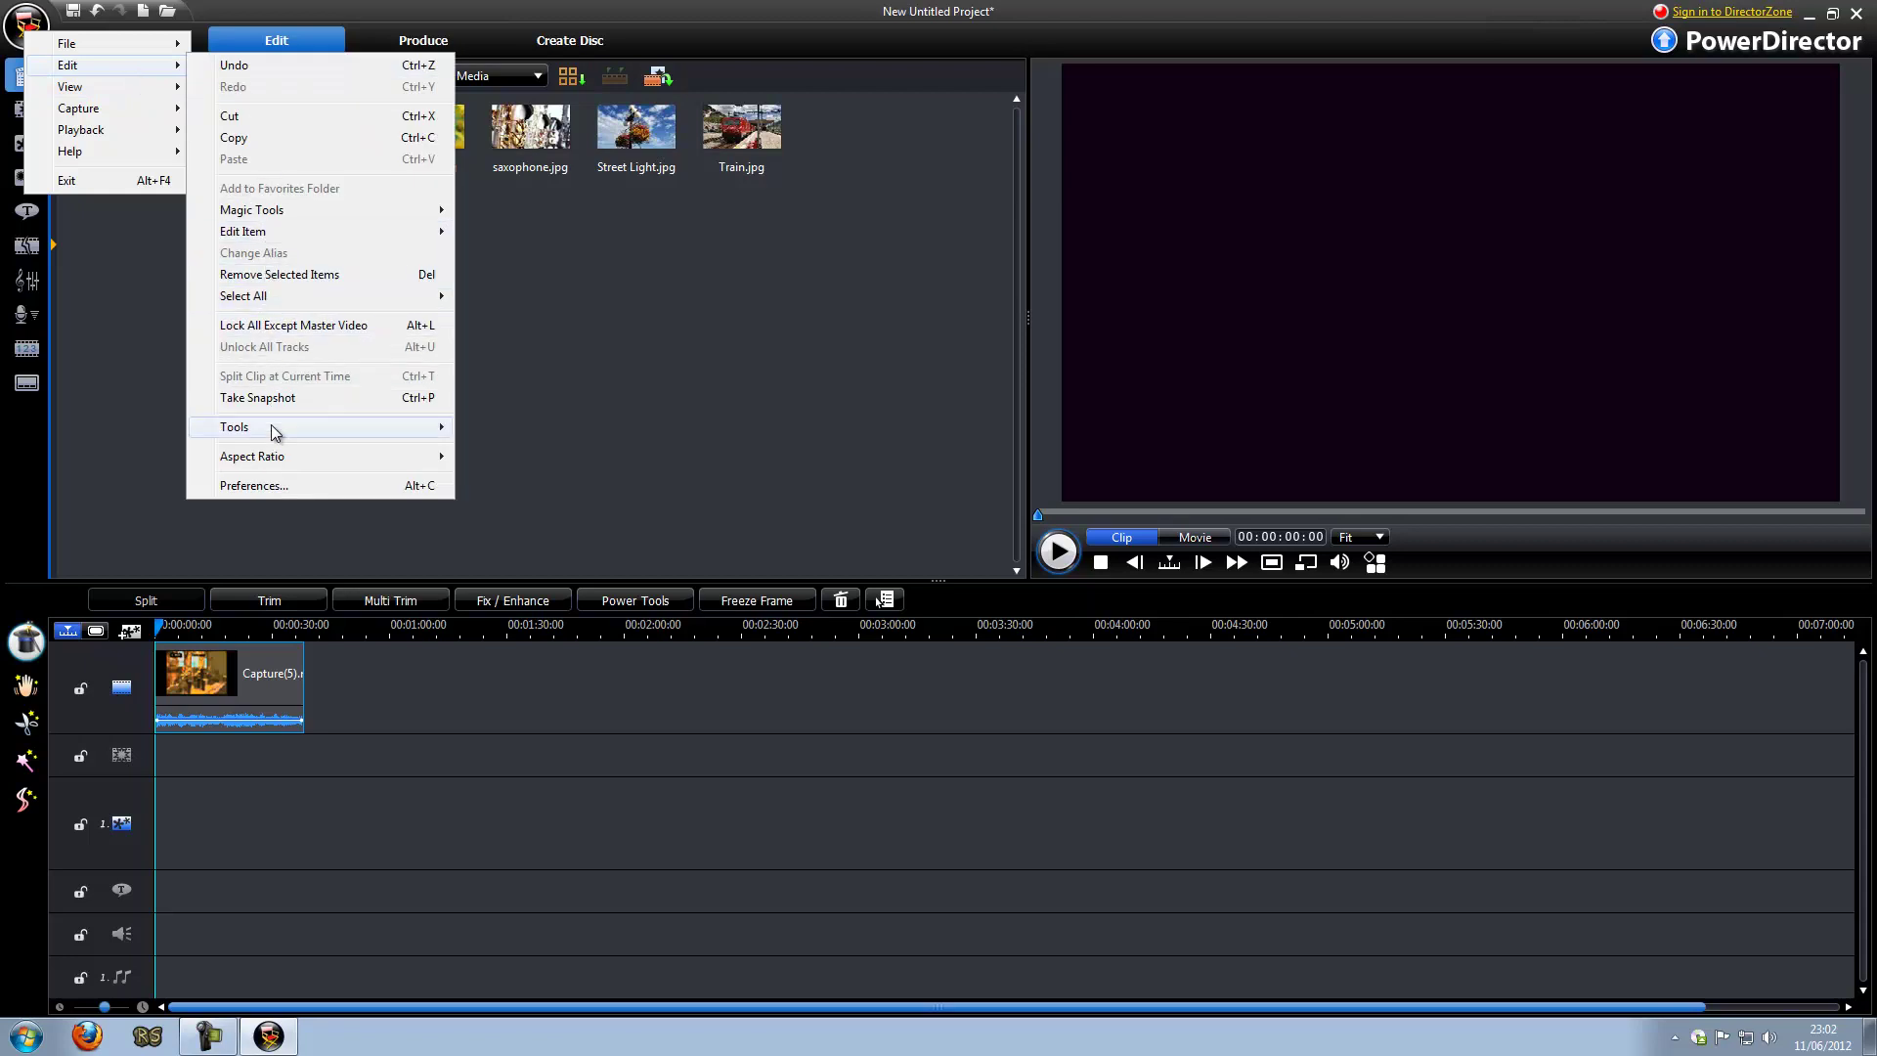
mouse_move(271, 457)
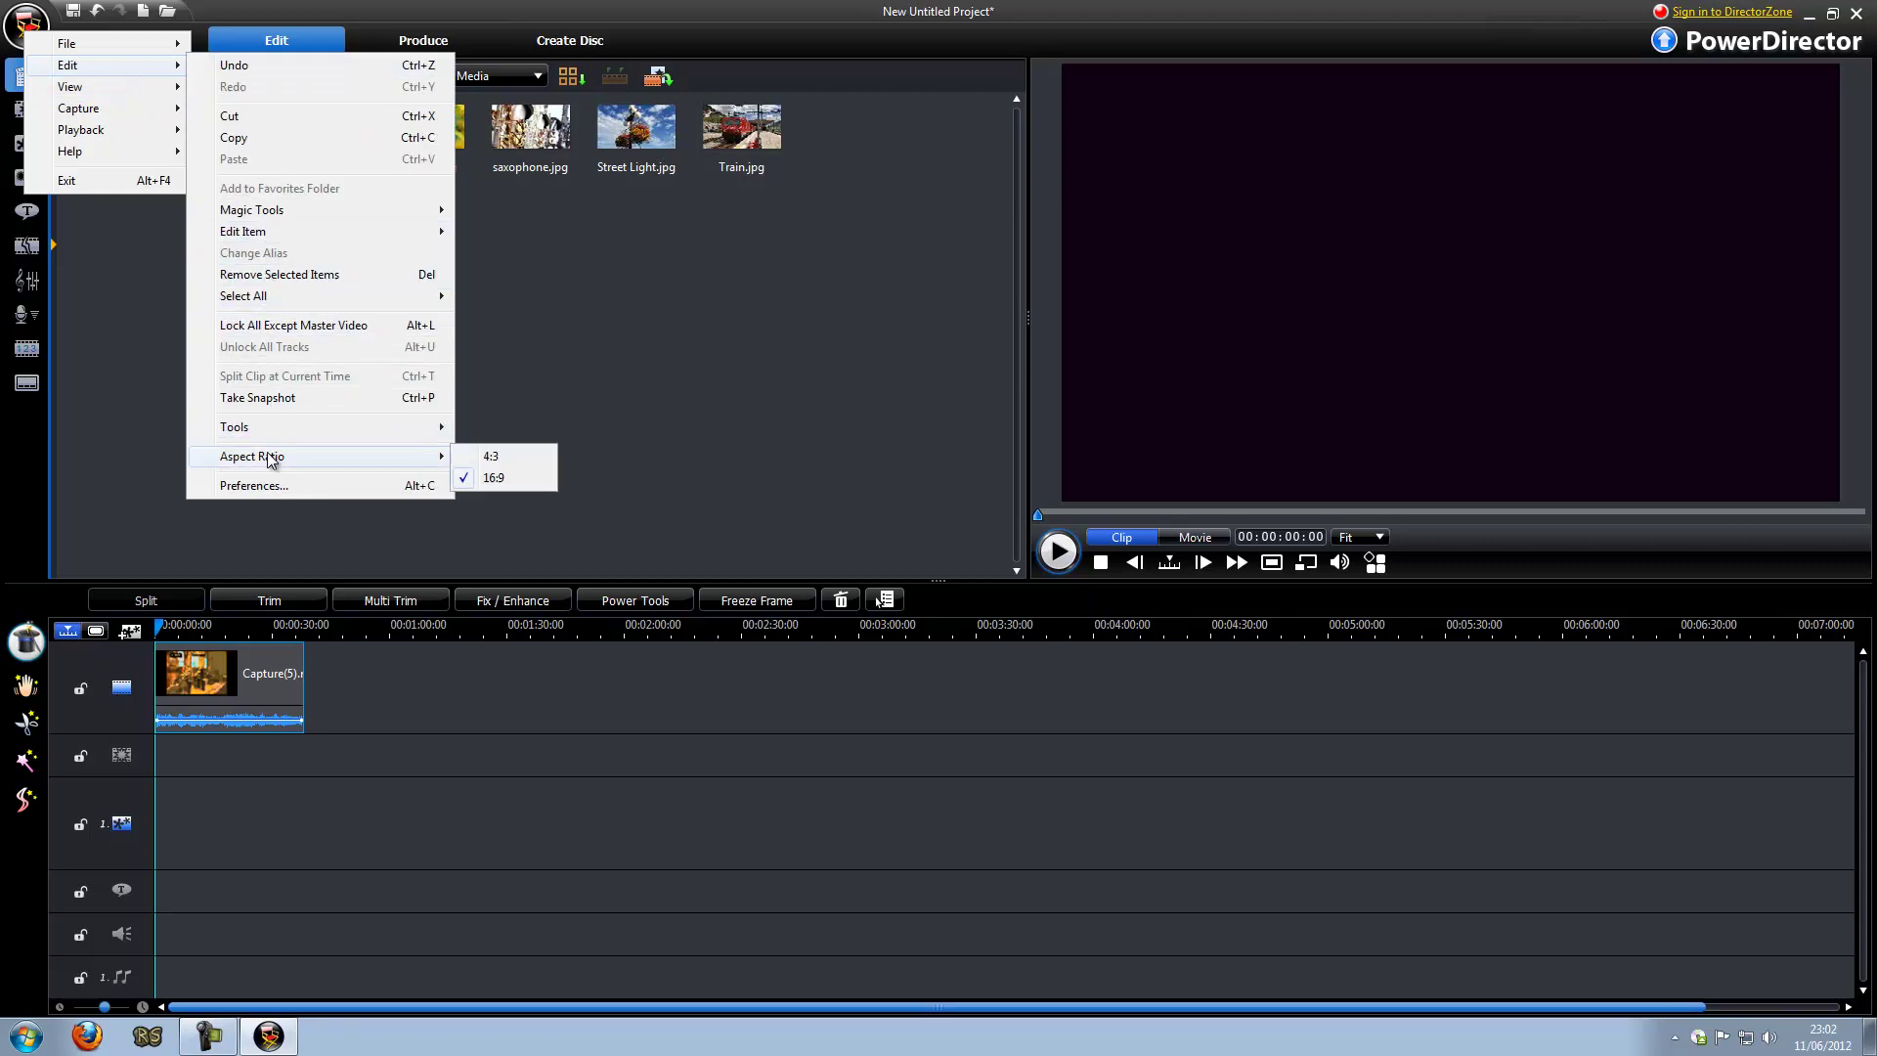
click(519, 478)
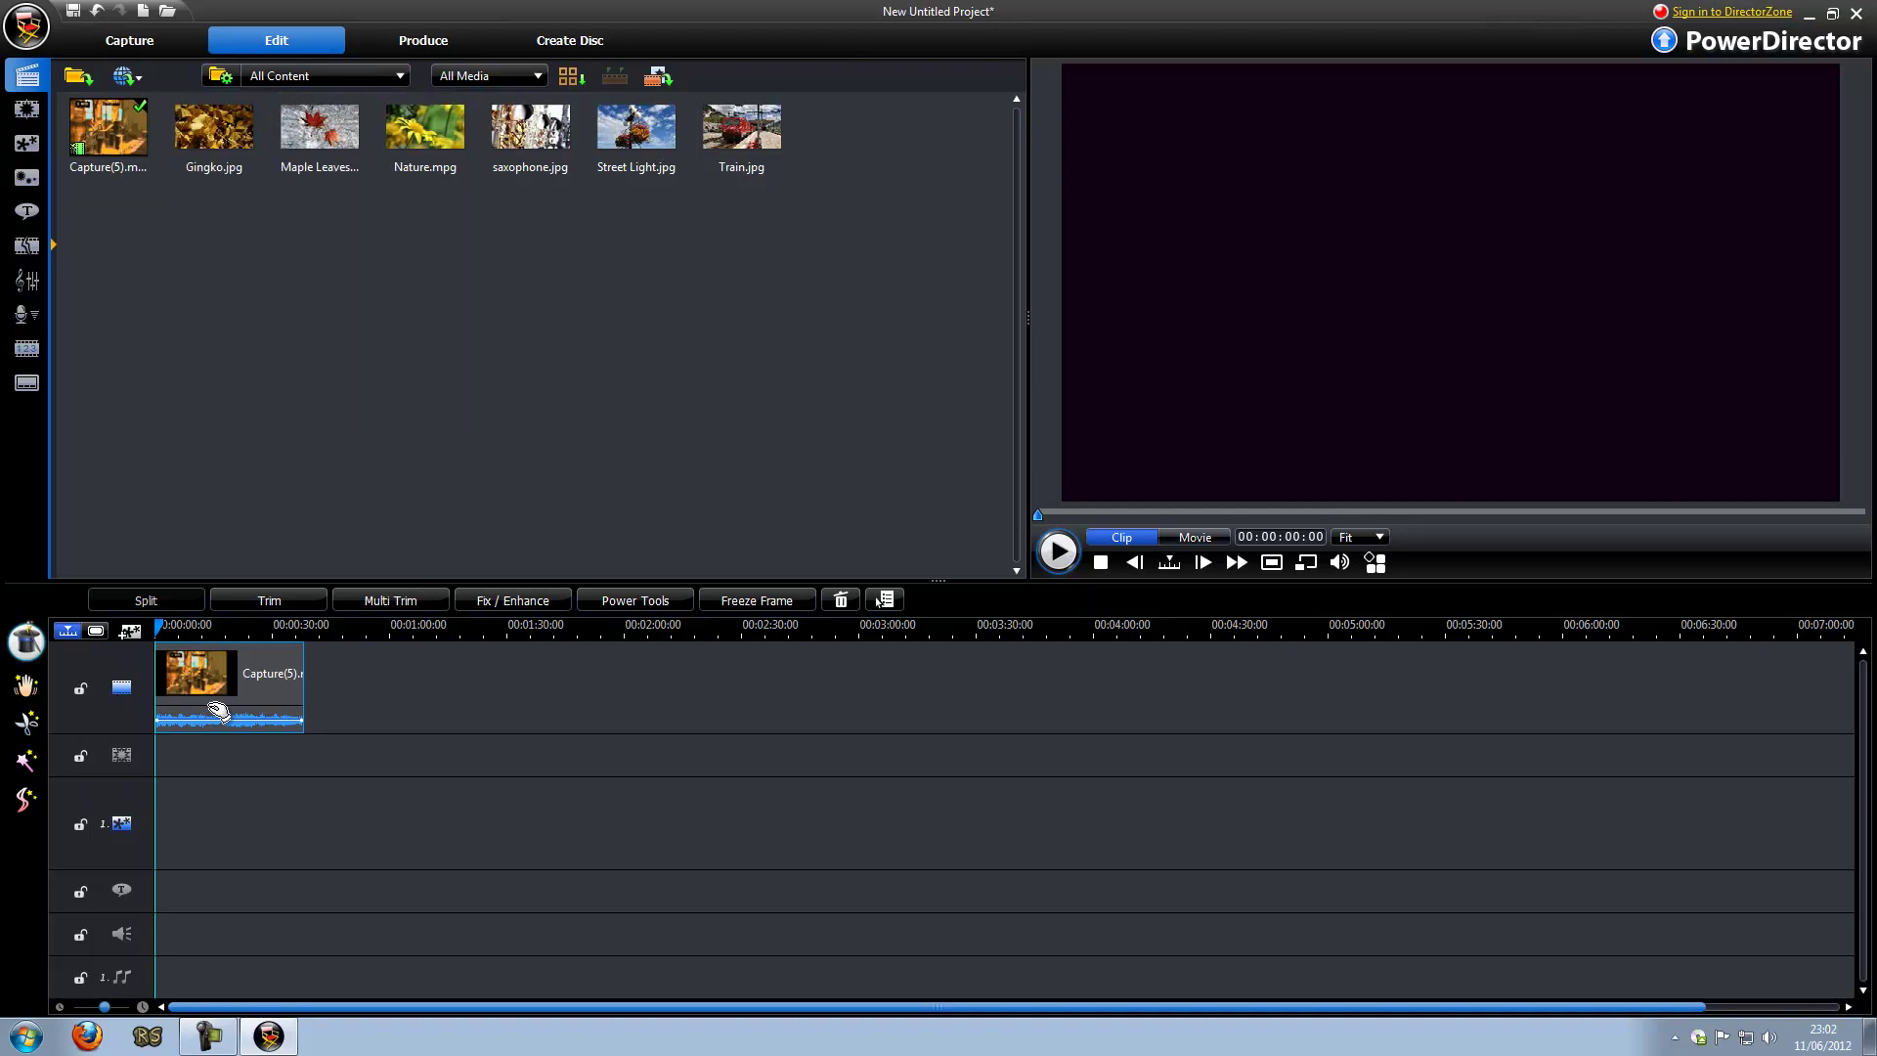
right_click(217, 710)
Set Capture(5).mpg's aspect ratio to 16:9, then play and stop the preview
click(294, 561)
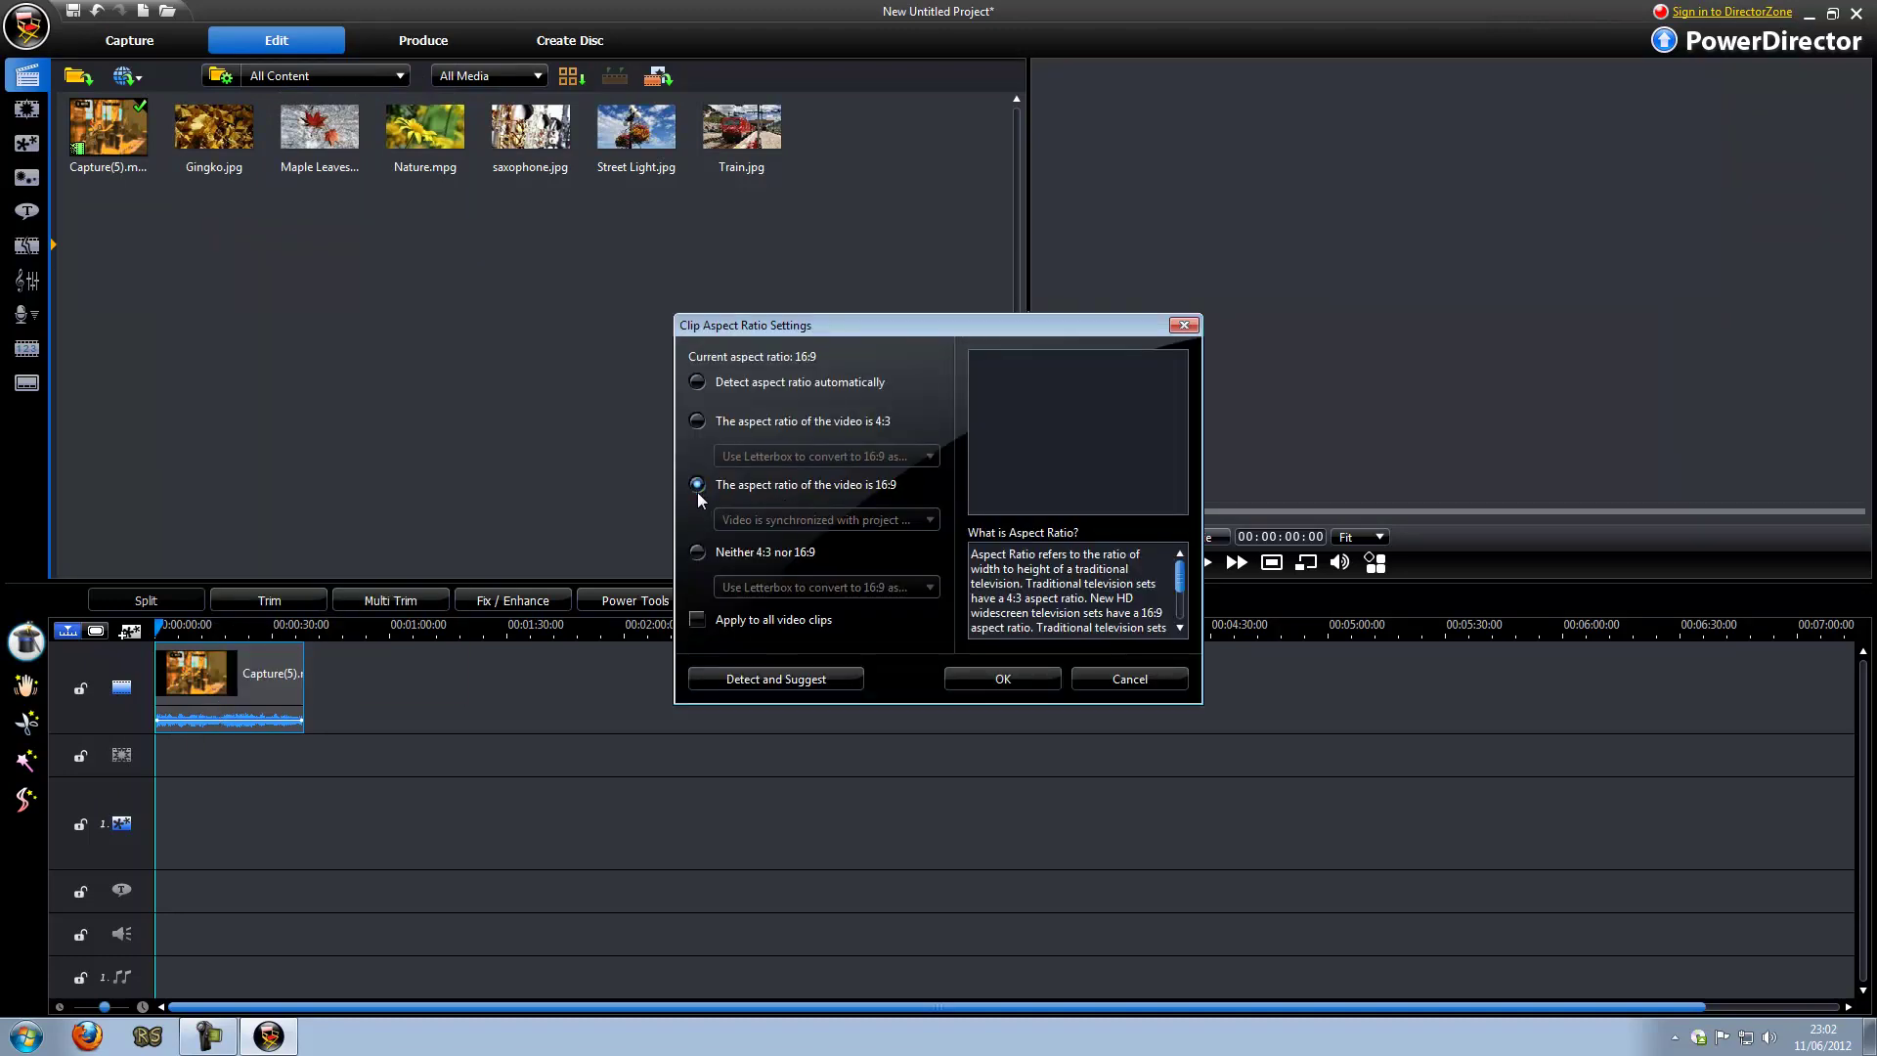
click(696, 487)
click(1020, 678)
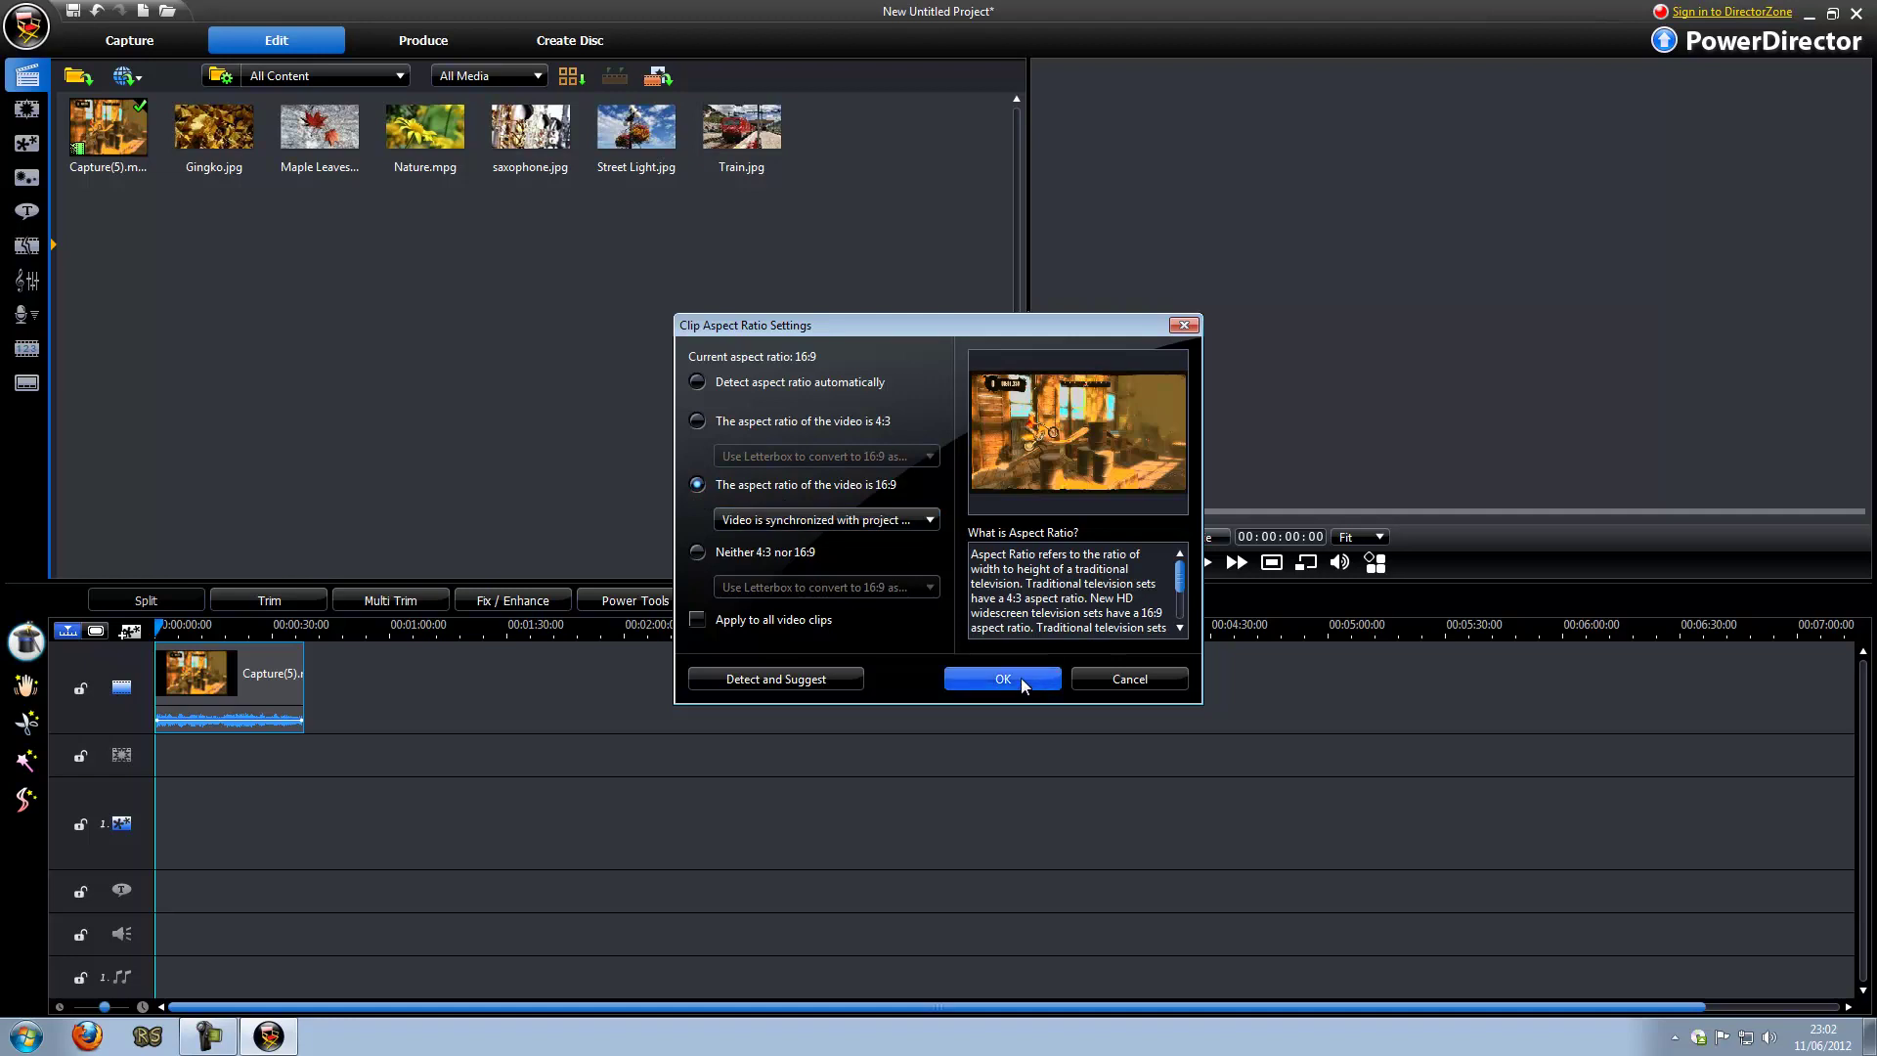
key(space)
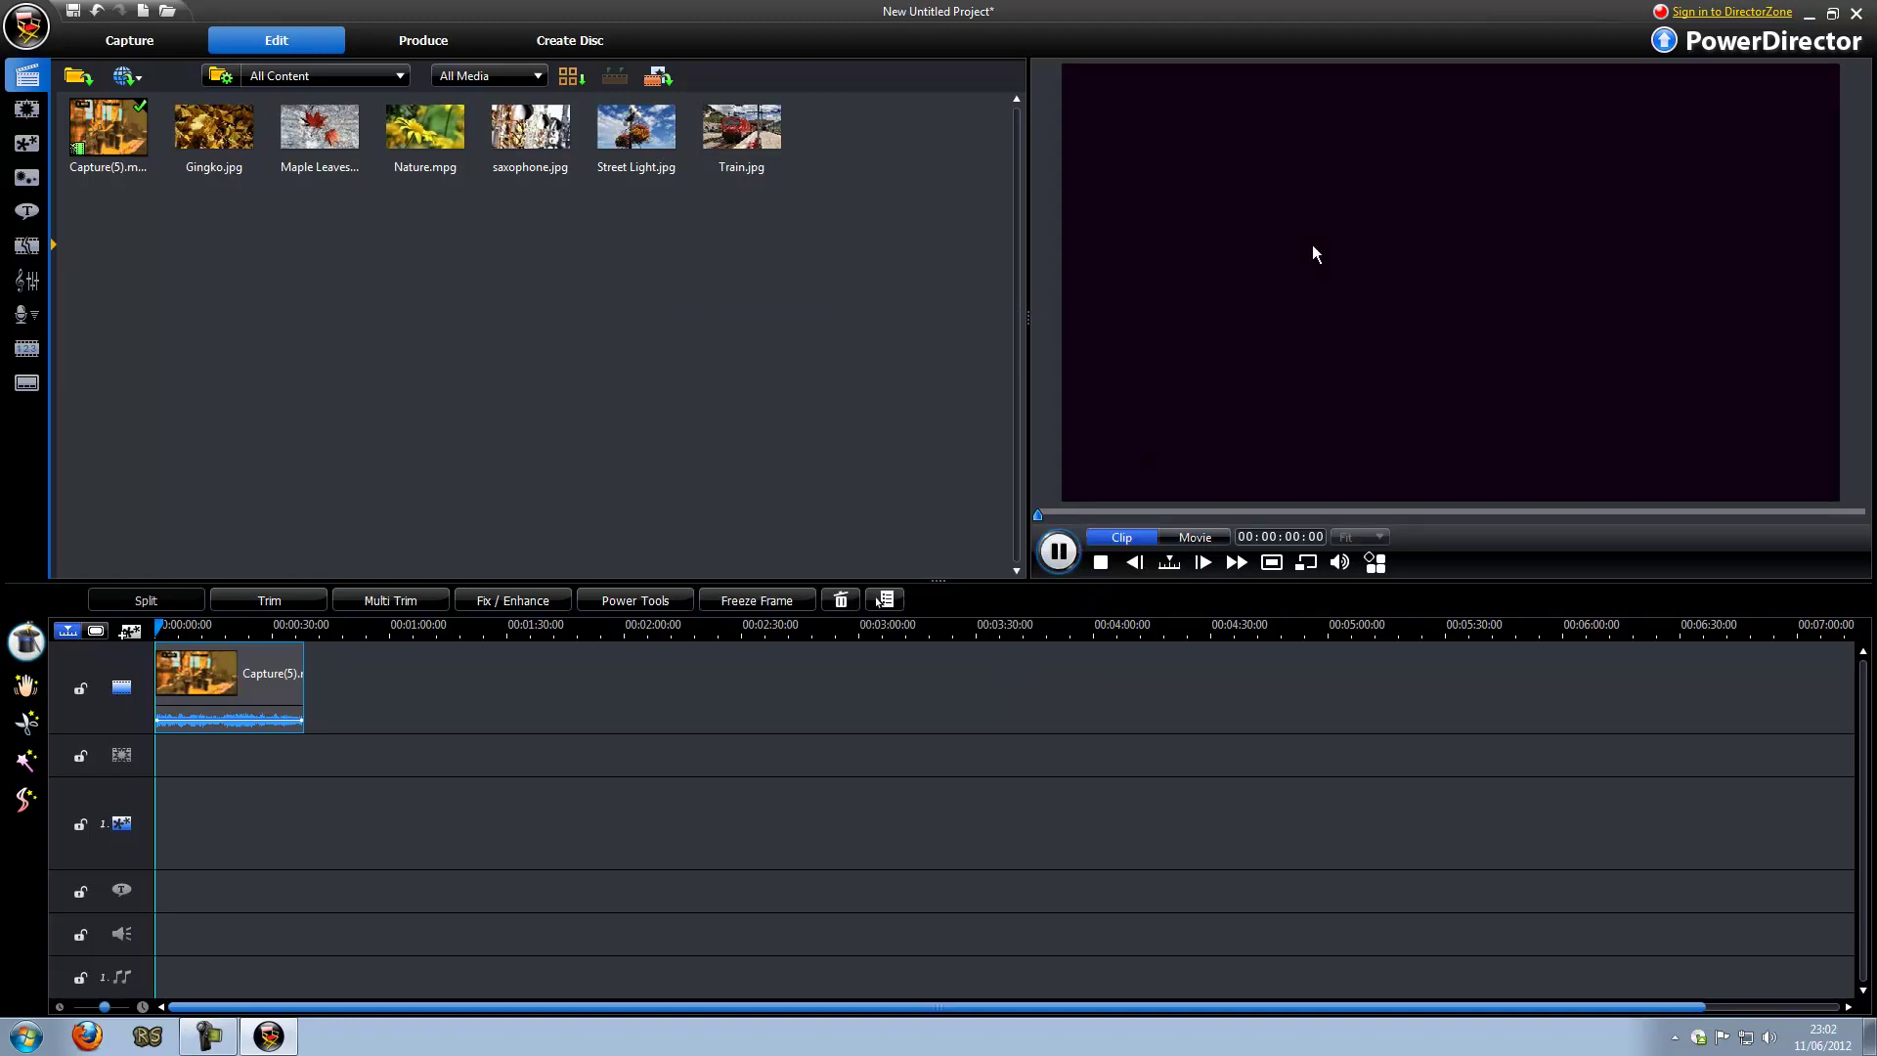
click(1098, 564)
Choose MPEG-2 output with profile type All and the (HDV) MPEG-2, 720p profile
click(418, 44)
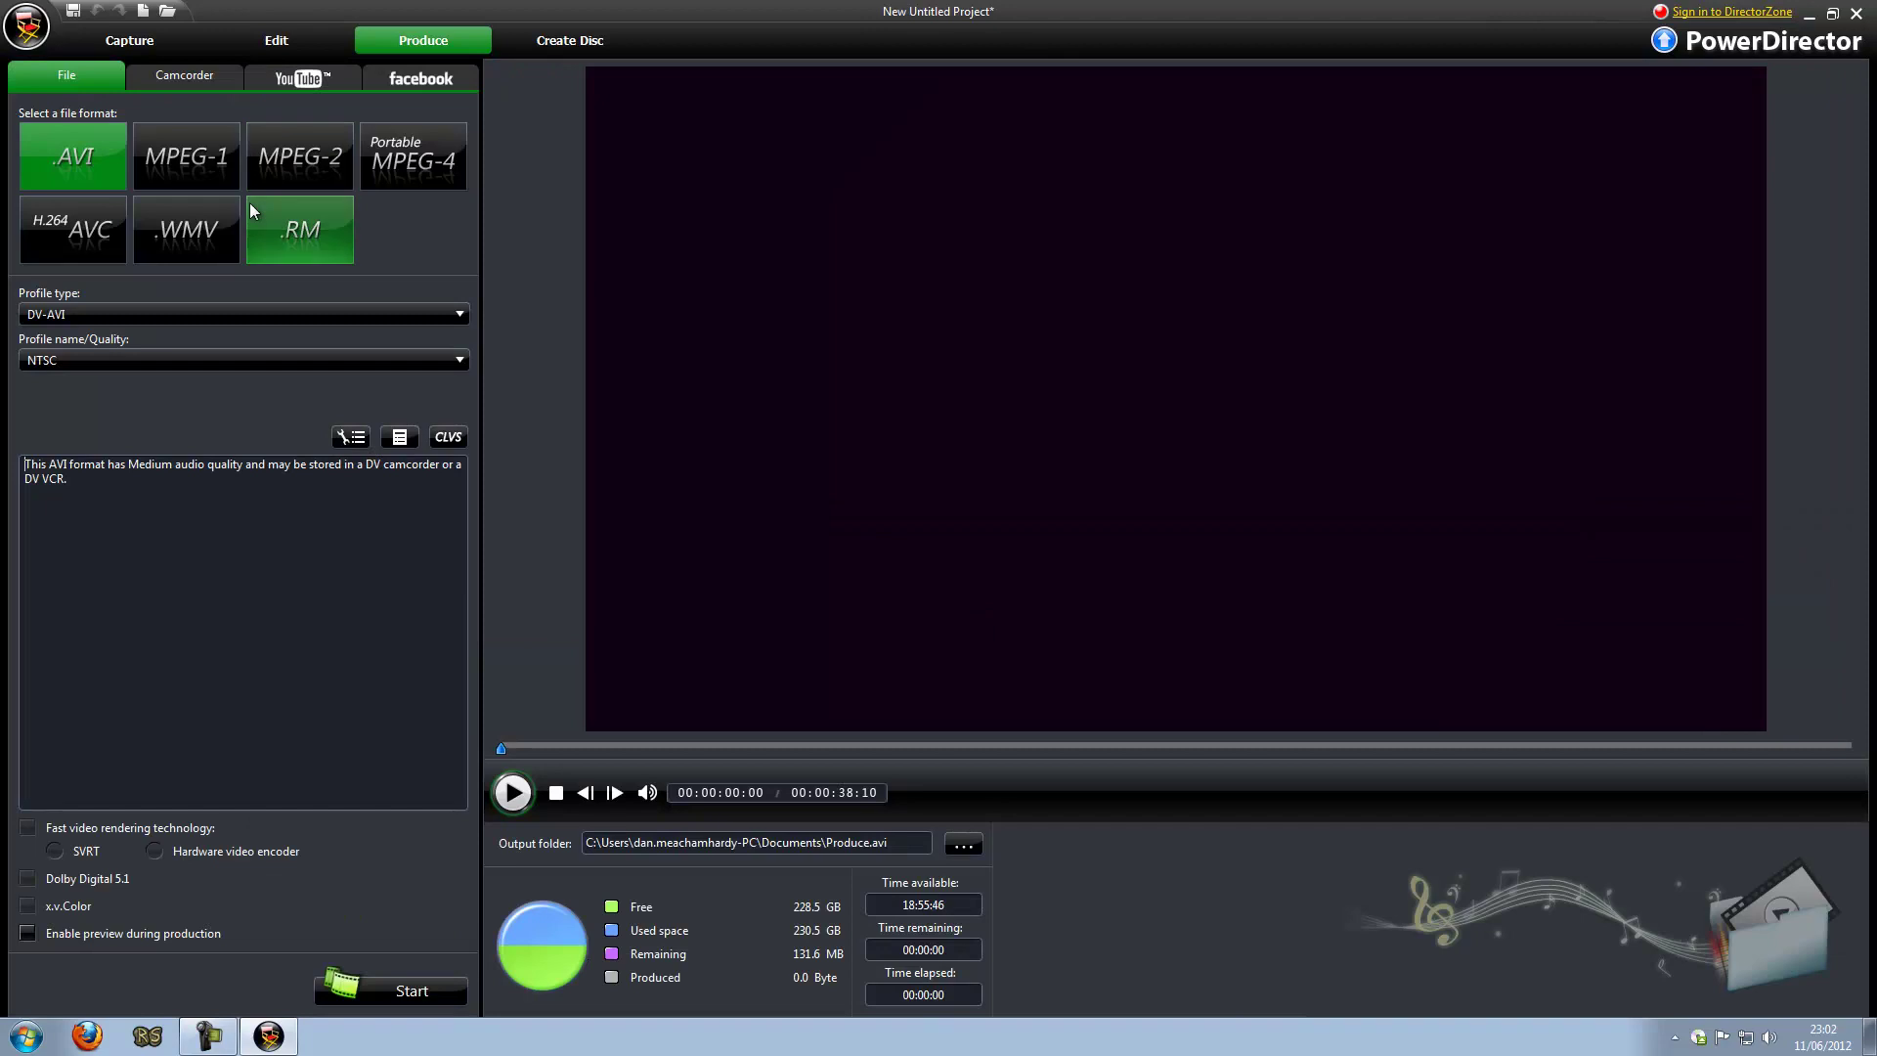
click(284, 158)
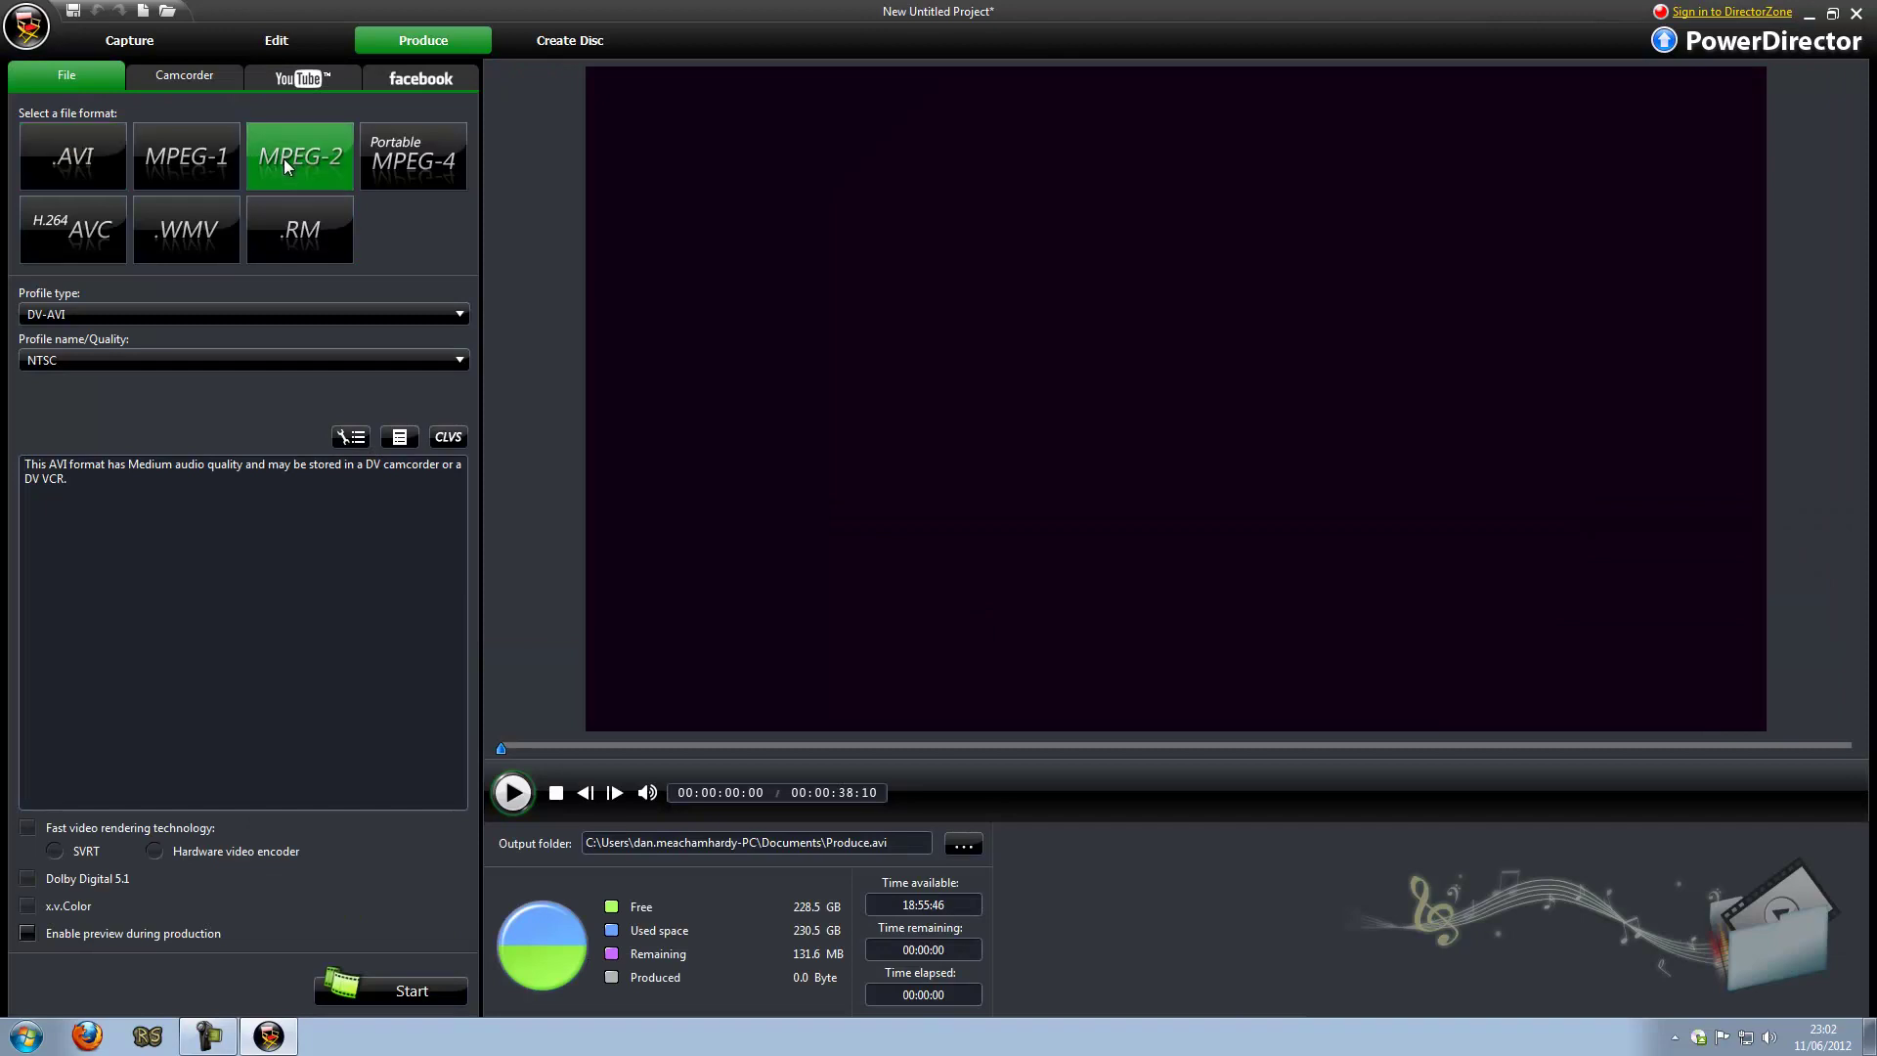
click(162, 314)
click(136, 349)
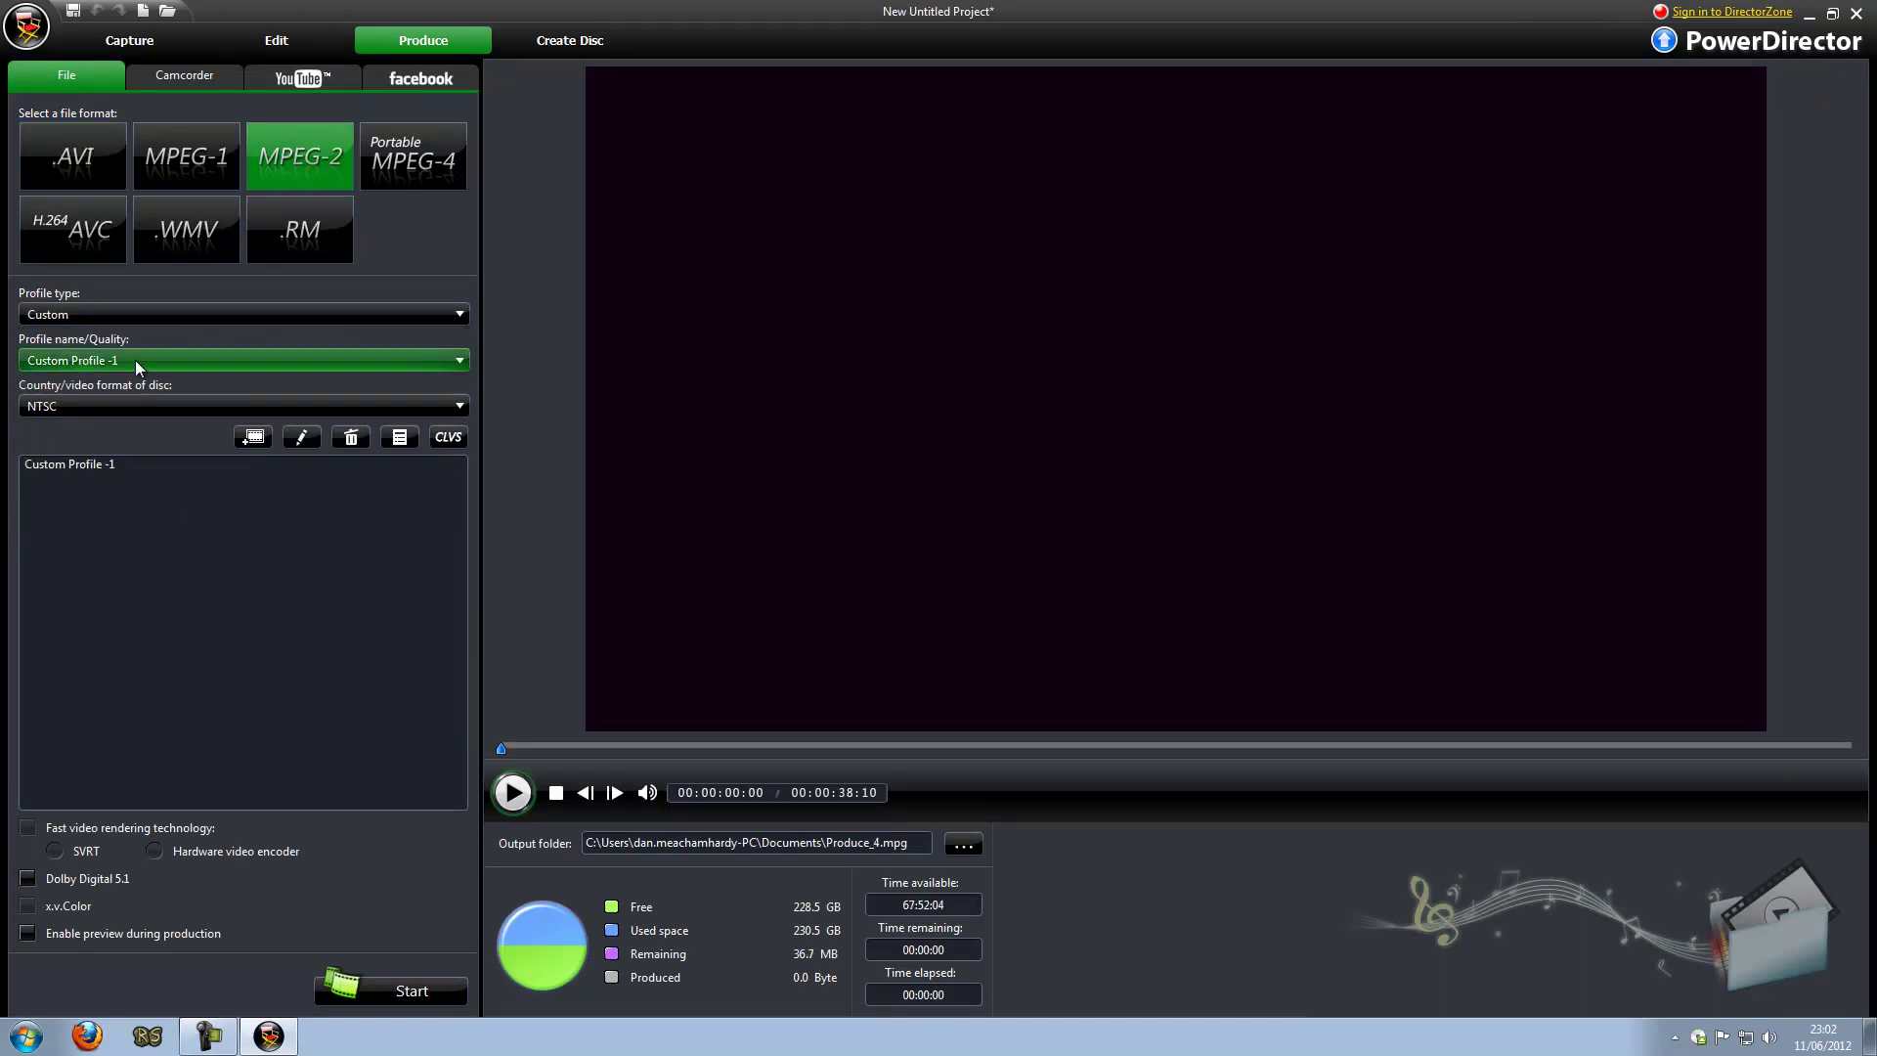
click(143, 350)
click(173, 311)
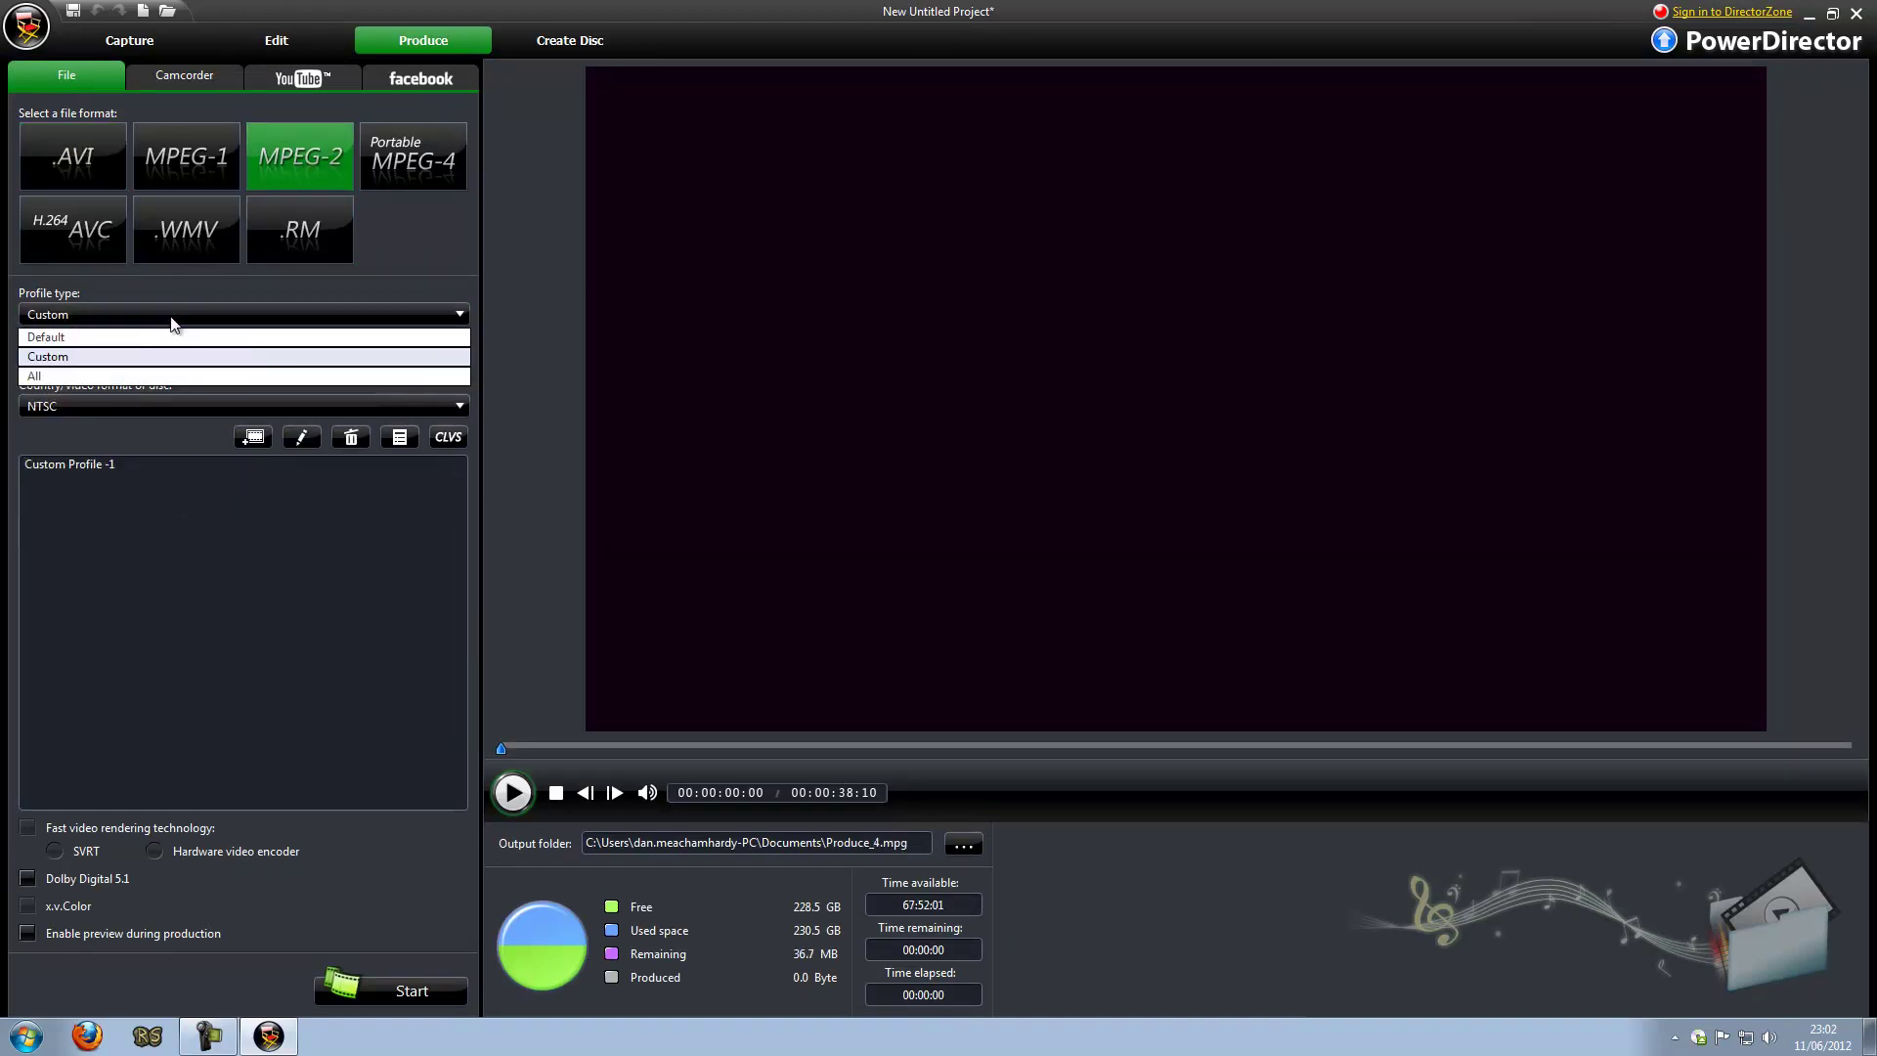
click(163, 375)
click(161, 367)
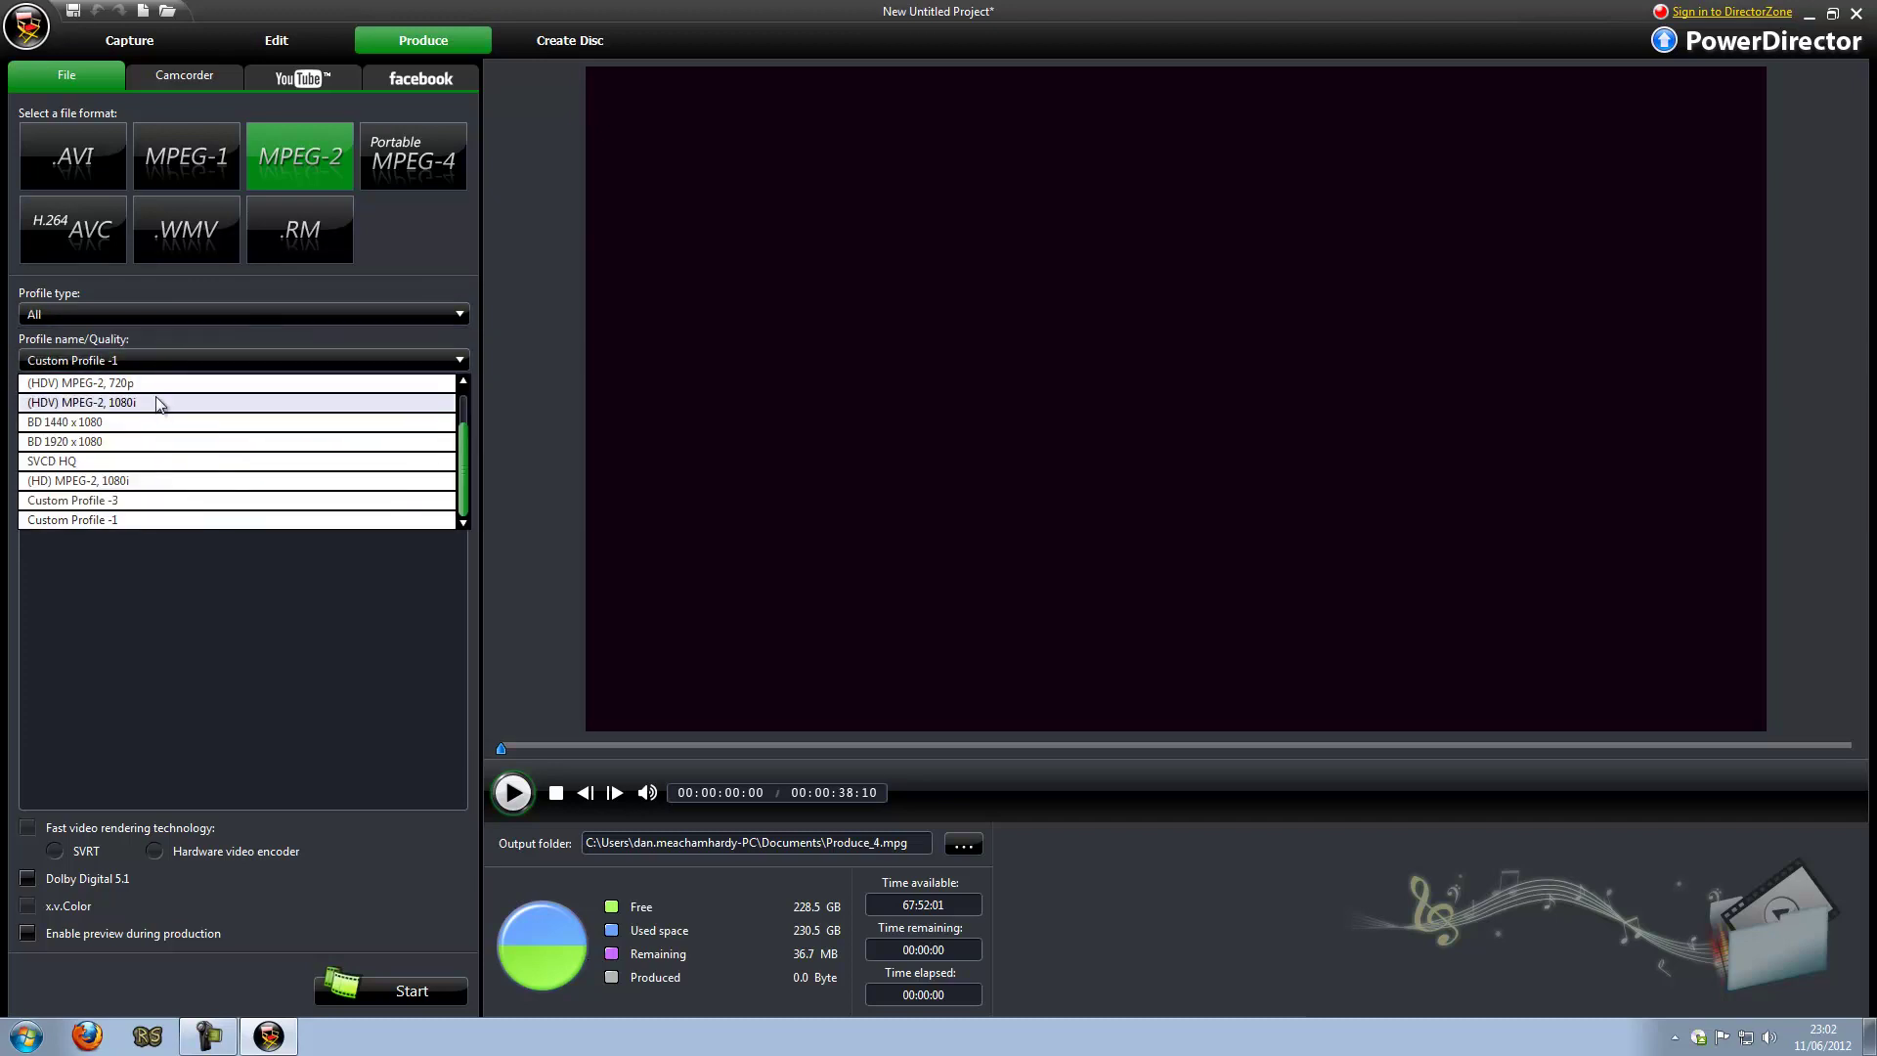
click(151, 384)
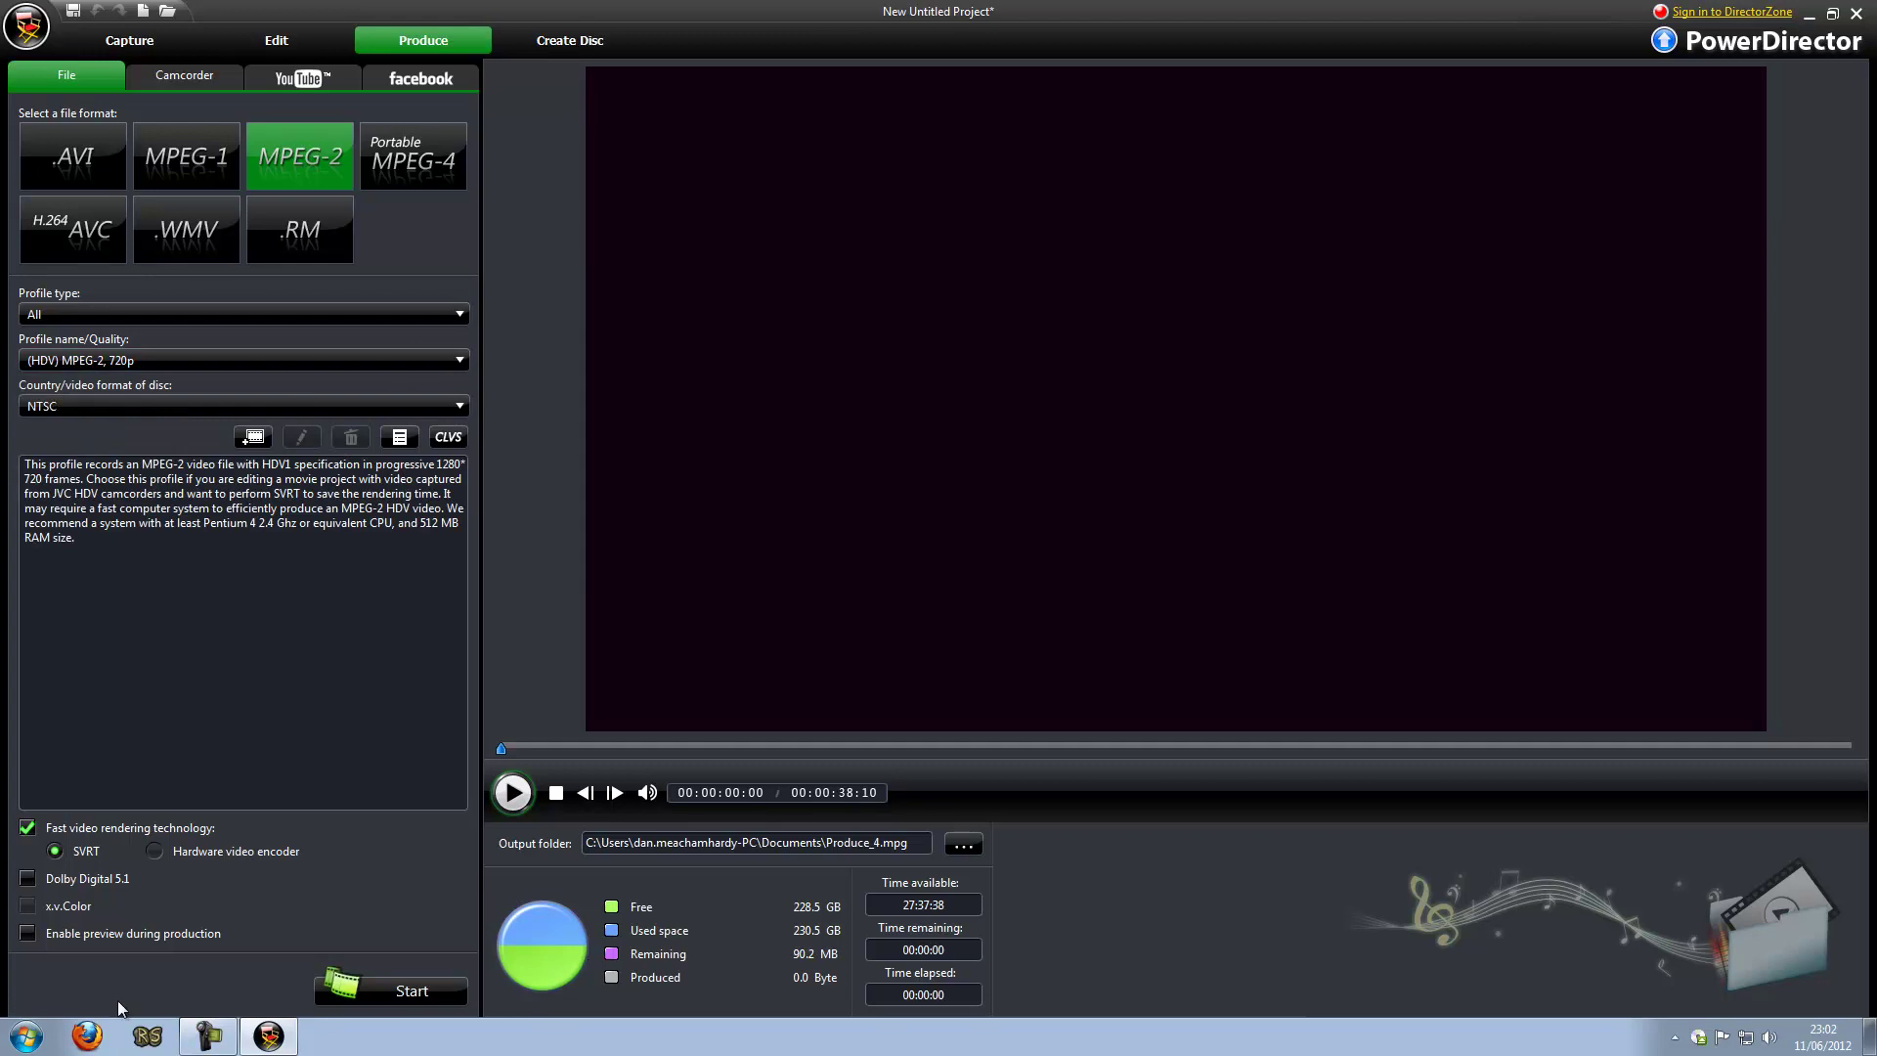
Enable SVRT fast rendering, accept its warning, and start producing the file
click(29, 933)
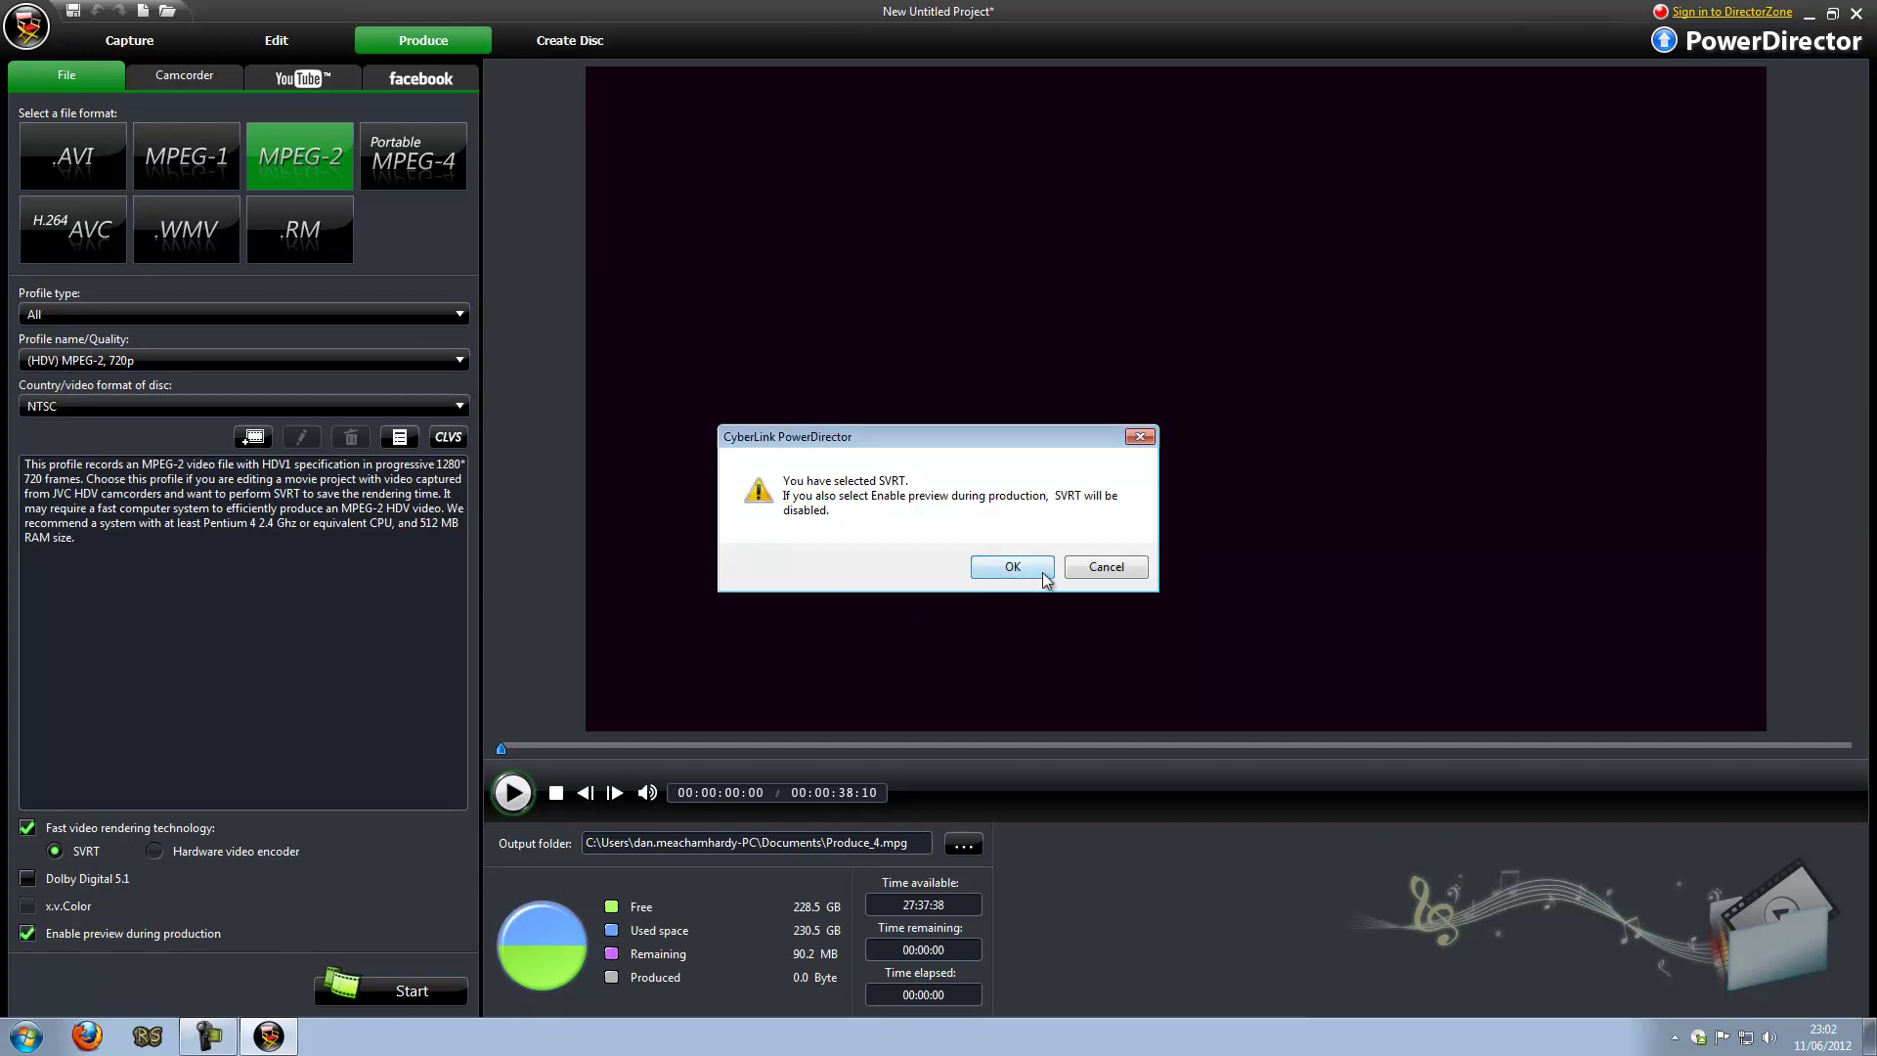
click(1091, 572)
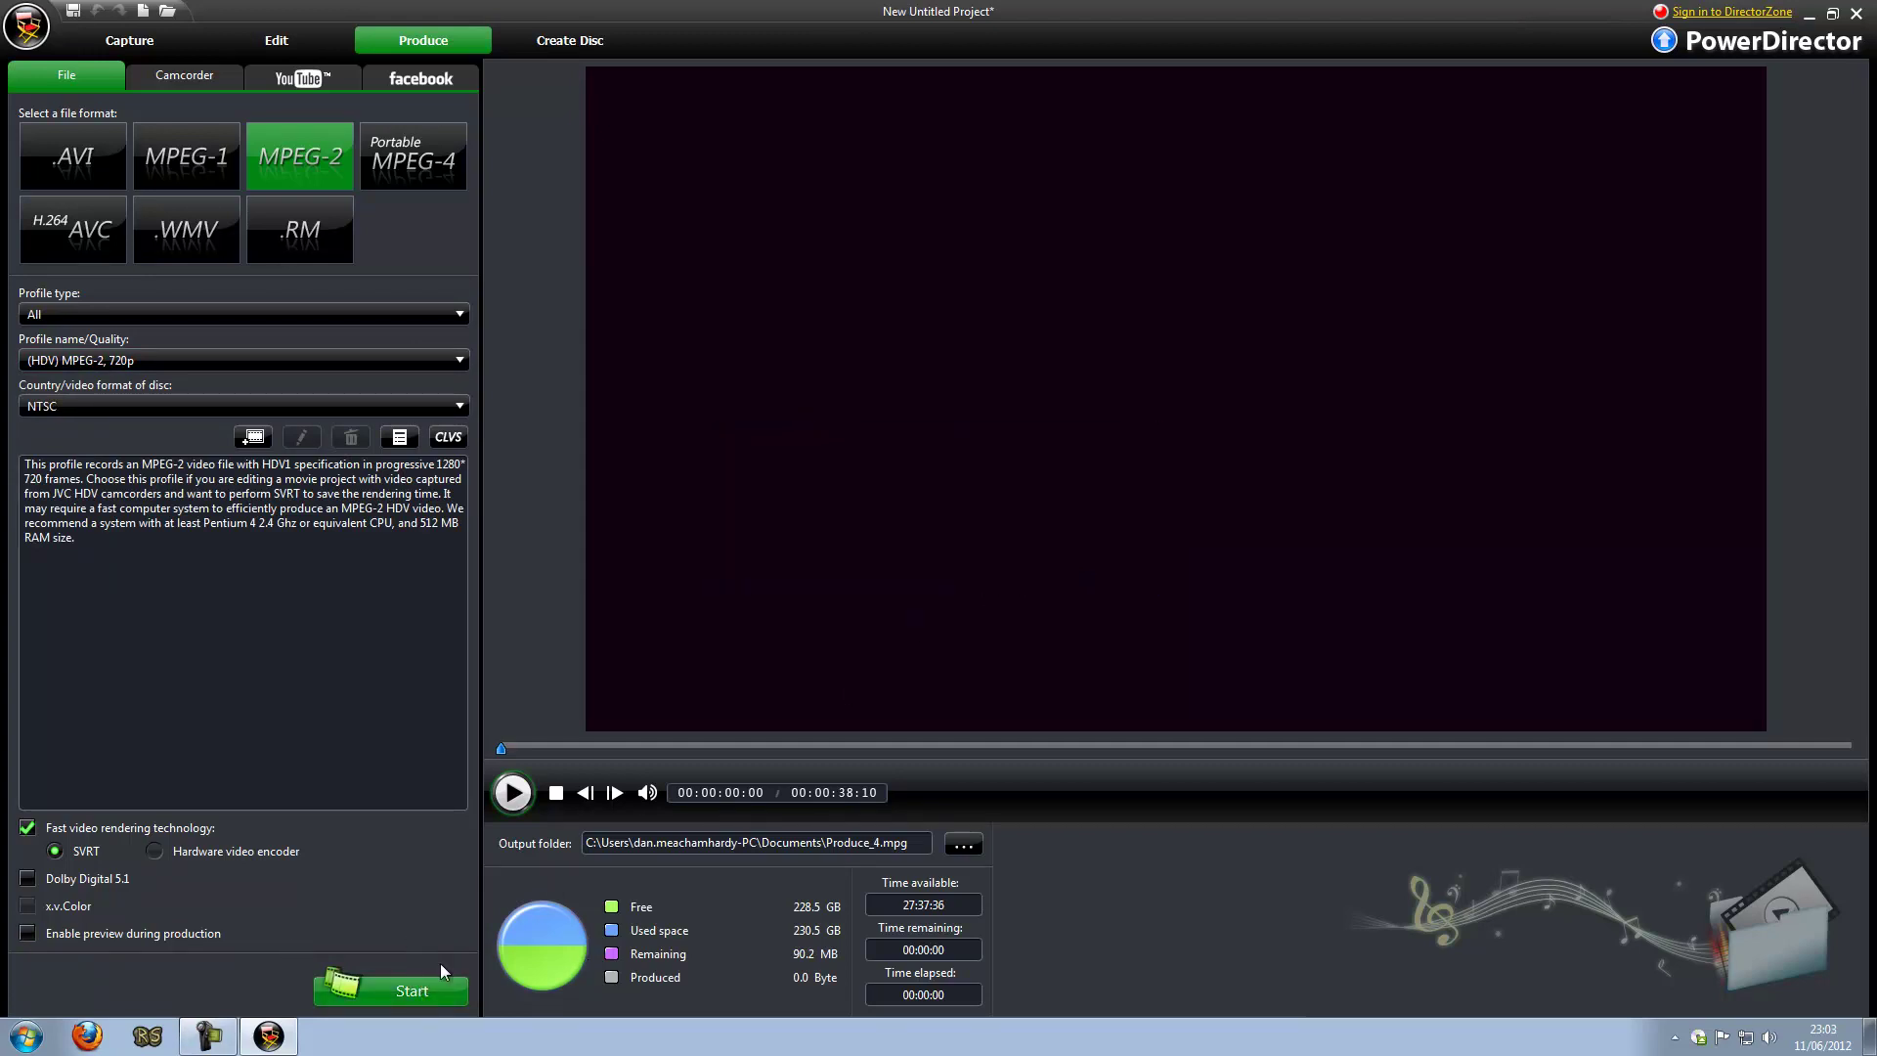
click(441, 982)
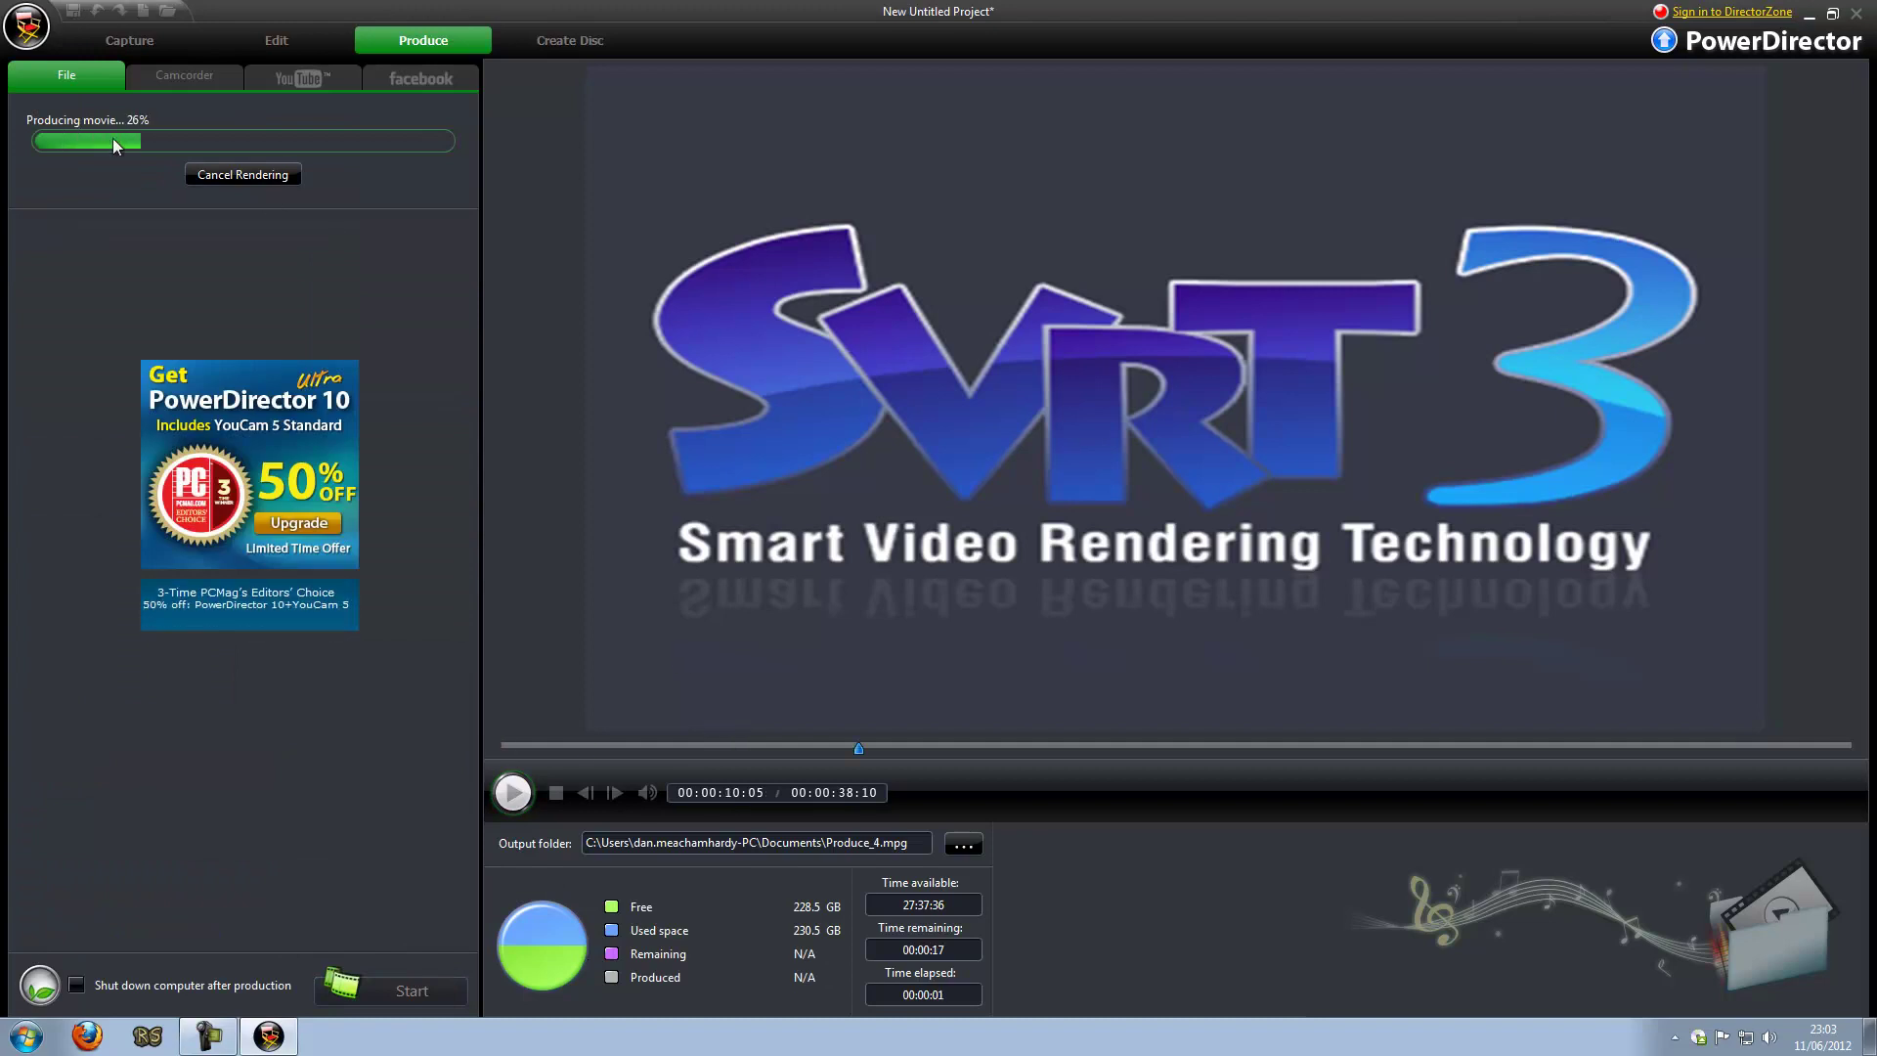